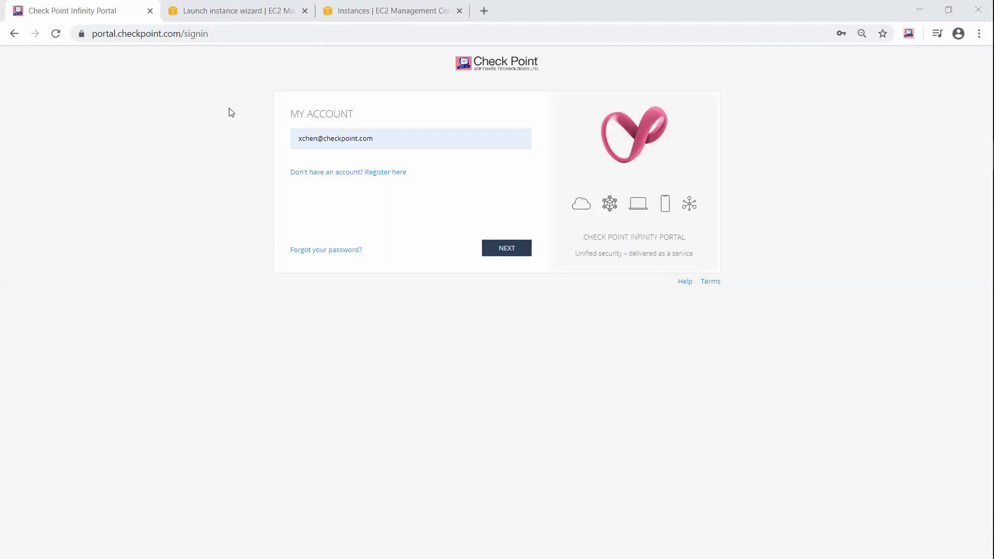
- Leave the new-account page and sign in to Infinity Portal with the entered email
left_click(363, 173)
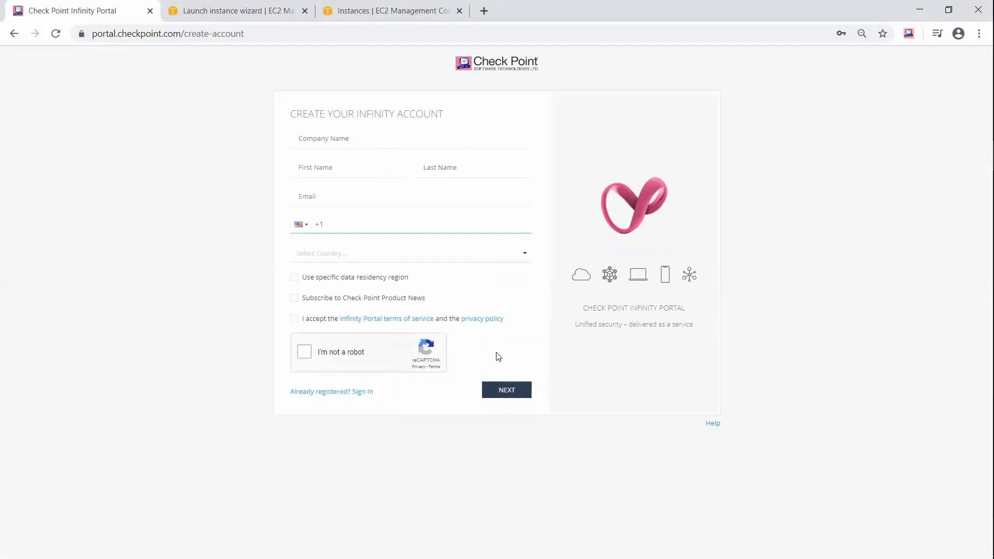
left_click(507, 395)
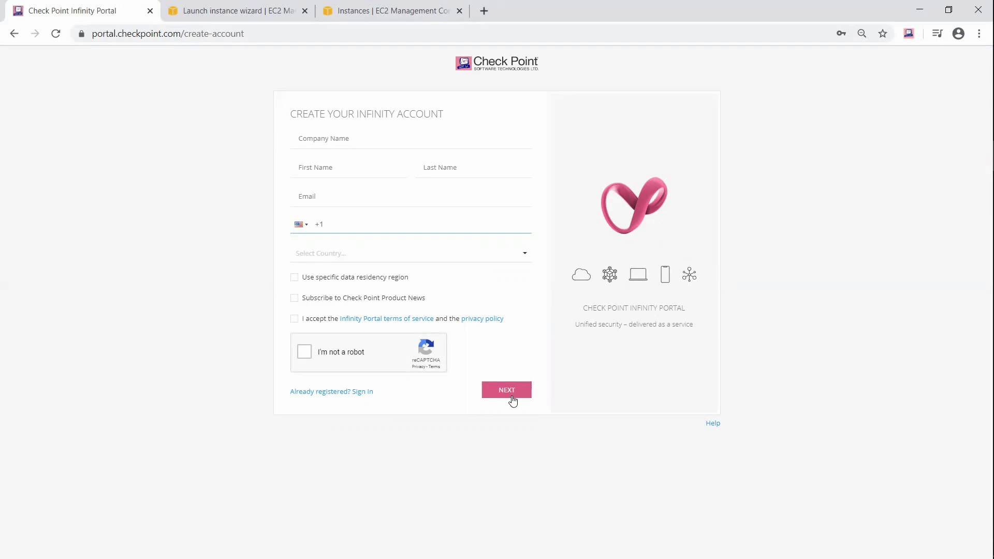
left_click(361, 394)
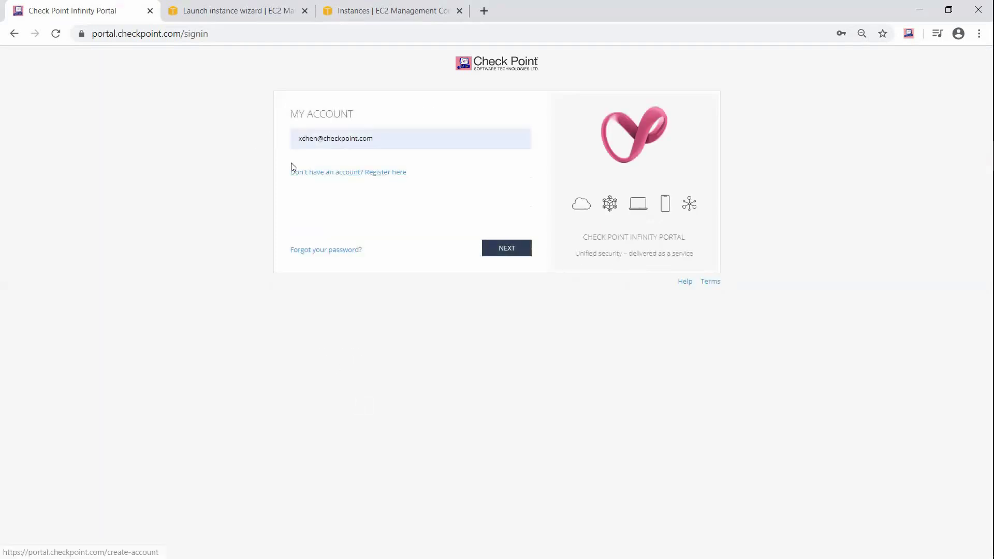
left_click(390, 140)
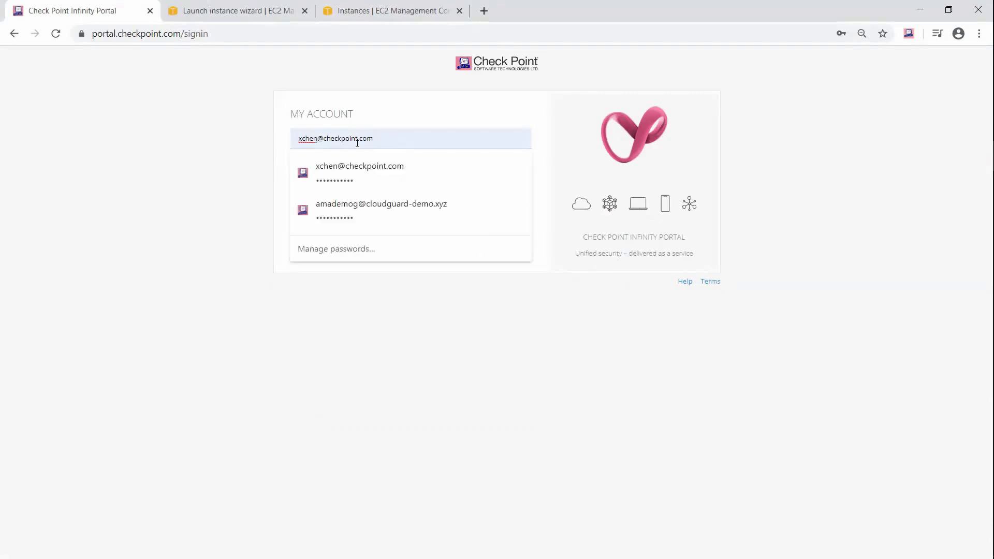
left_click(310, 161)
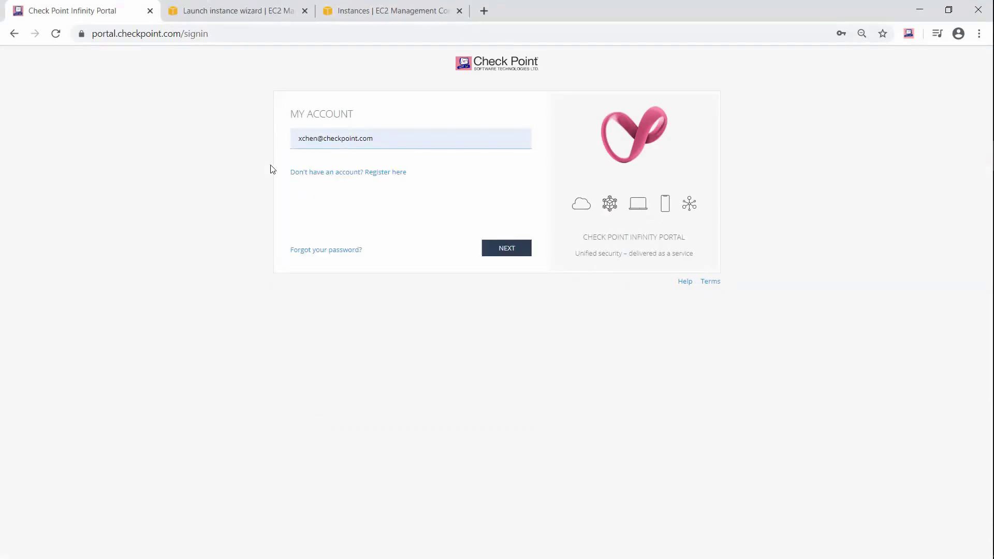
left_click(512, 249)
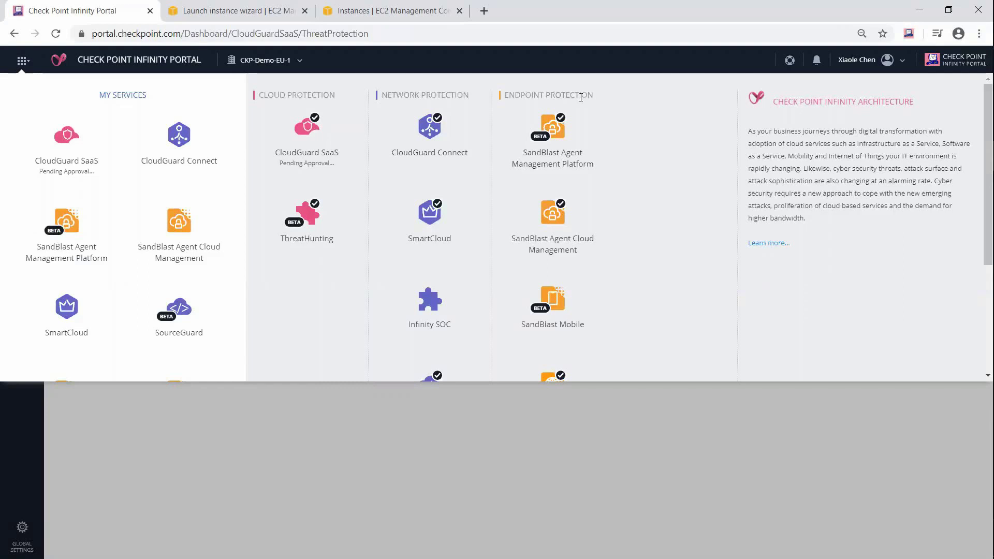
- Open SmartCloud and review its On-demand Expansion, Zero Maintenance and latest-management benefits
left_click(80, 335)
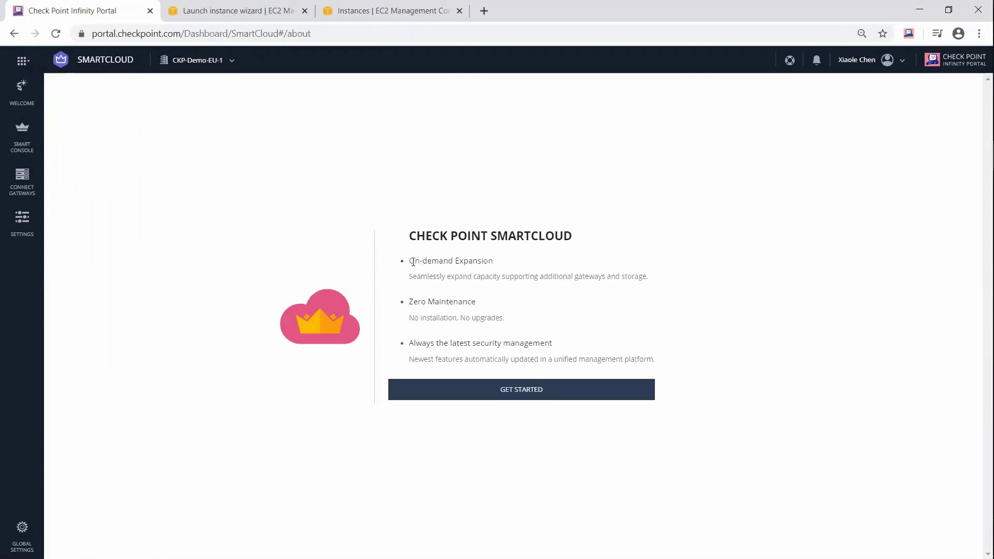
left_click_drag(415, 261, 501, 264)
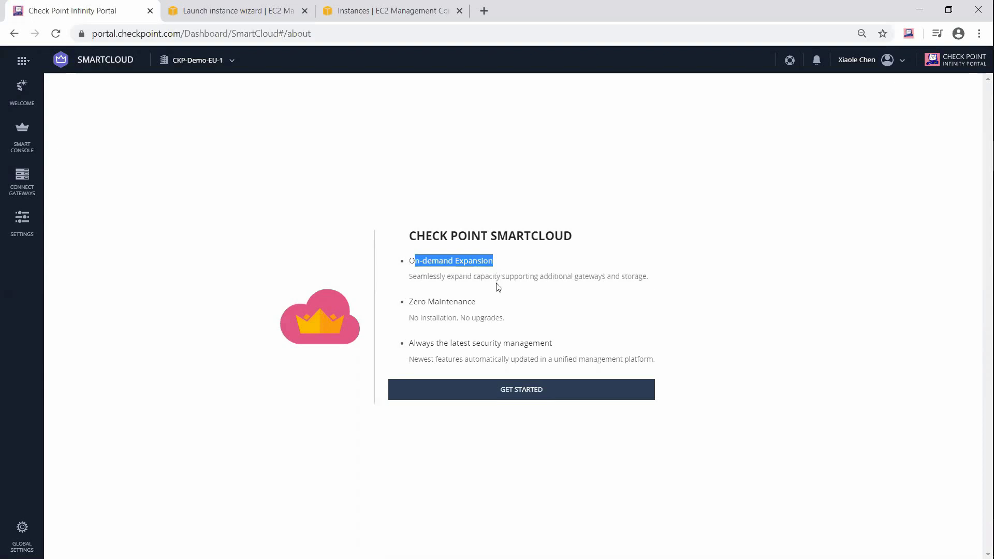
left_click_drag(419, 302, 477, 305)
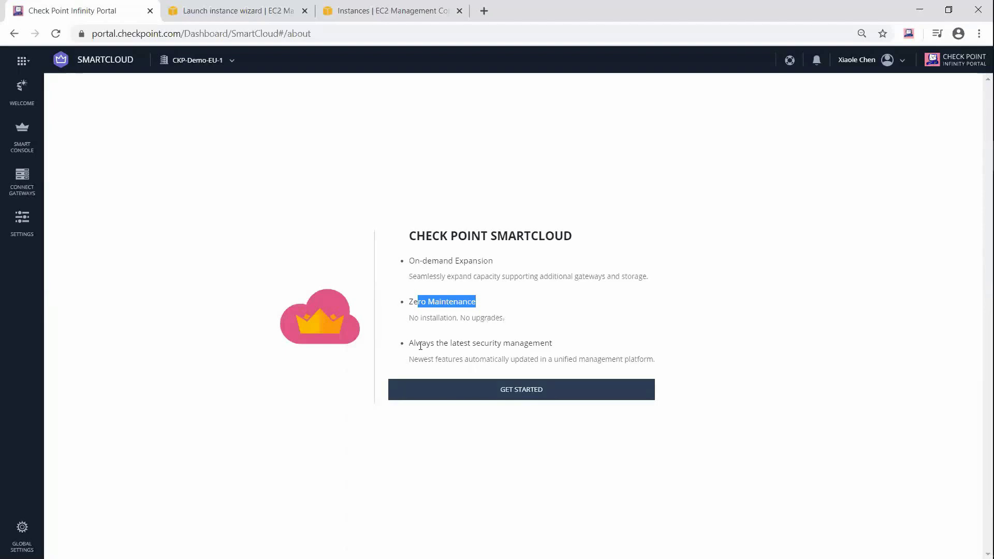
left_click_drag(423, 343, 562, 345)
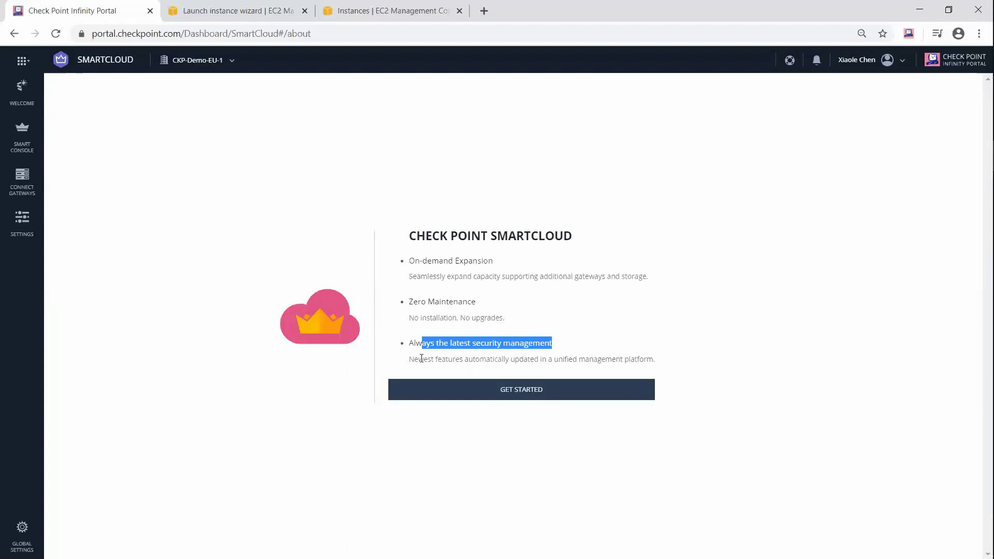
left_click_drag(422, 358, 437, 359)
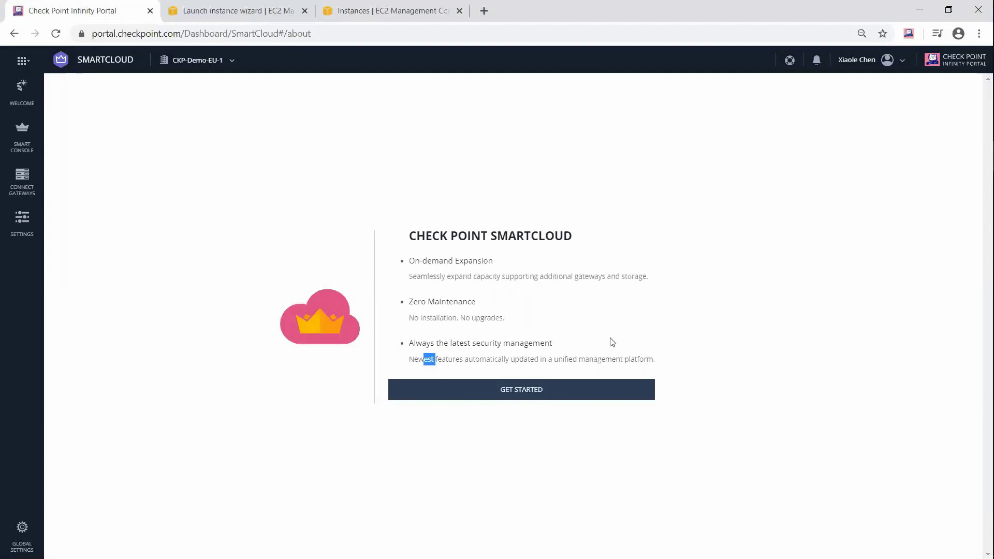
- Fill in Service Identifier XC-MaaS, admin user name, password and confirmation
left_click(517, 392)
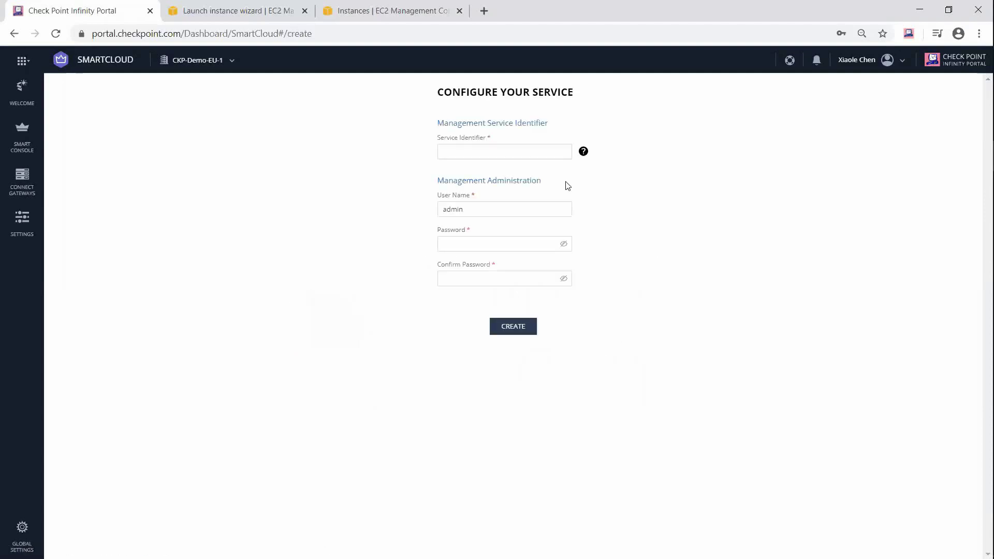
left_click(503, 162)
type("x")
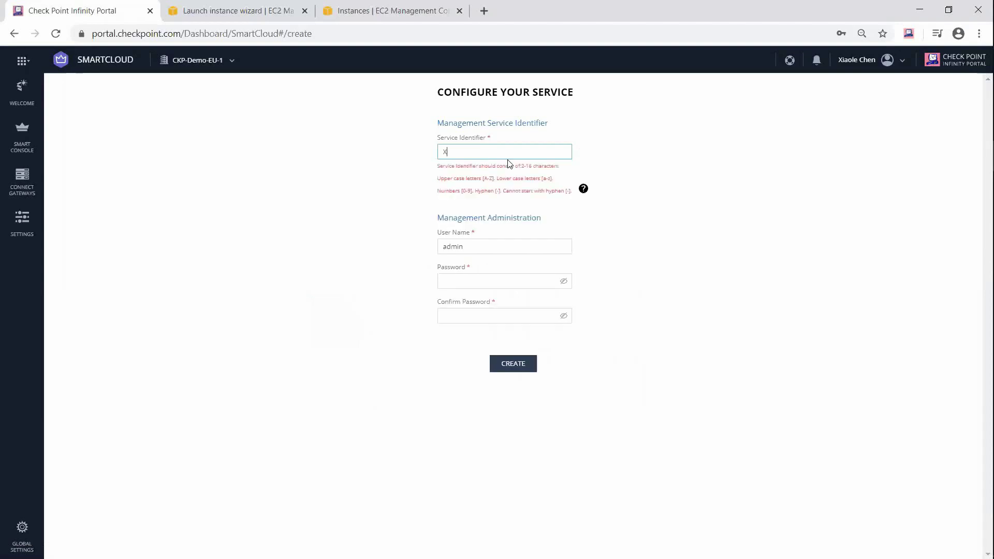
type("c")
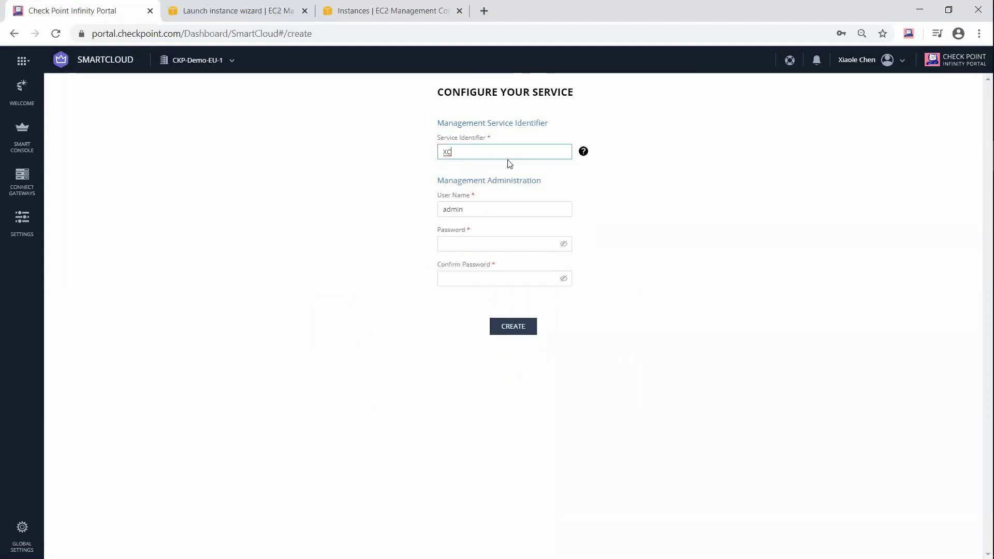
type("-MaaS")
left_click(489, 210)
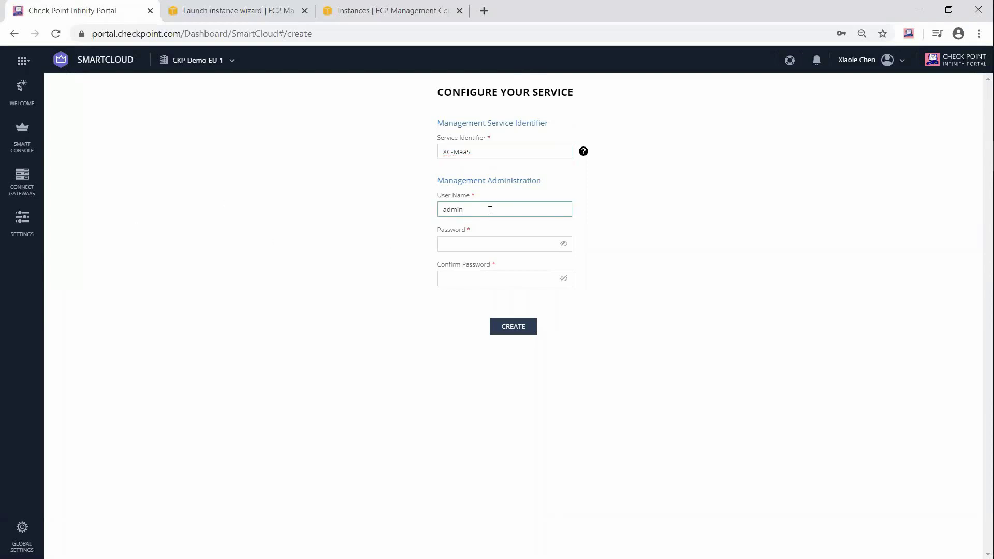
left_click(489, 245)
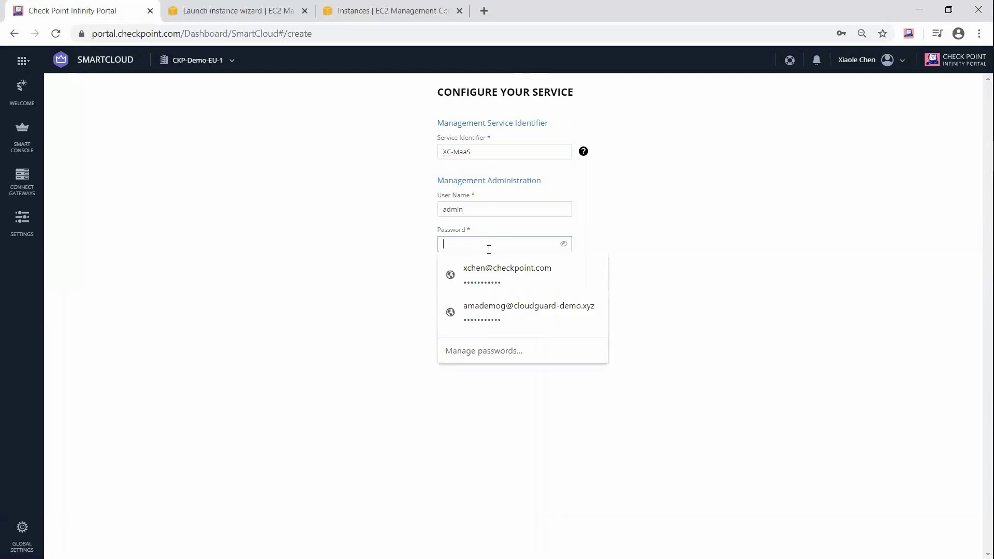
type("********")
key("Tab")
type("********")
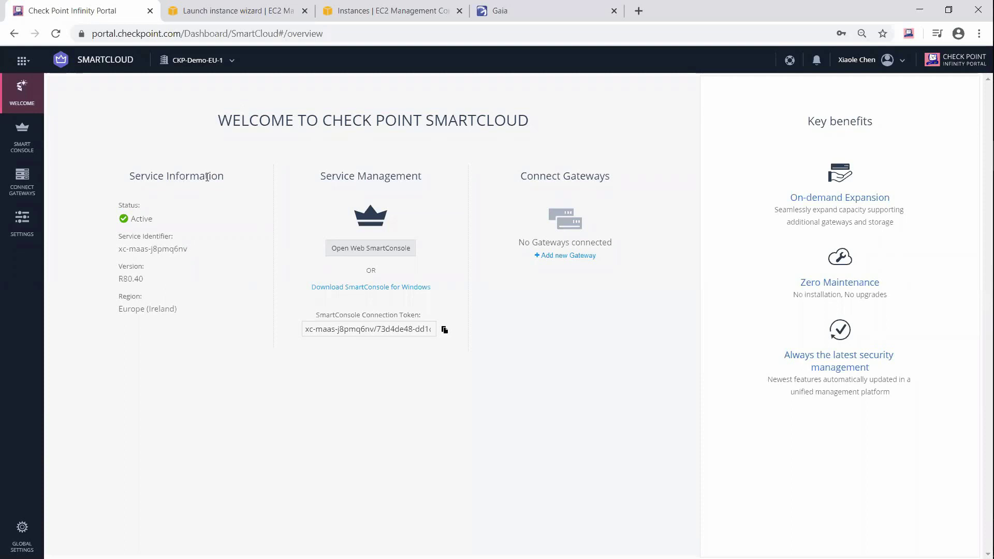
left_click_drag(137, 220, 162, 223)
mouse_move(117, 250)
left_mouse_down()
mouse_move(195, 253)
mouse_move(122, 267)
mouse_move(126, 297)
left_mouse_up()
- Open the new security gateway registration form and enter XC-MaaS as gateway name
left_click(570, 263)
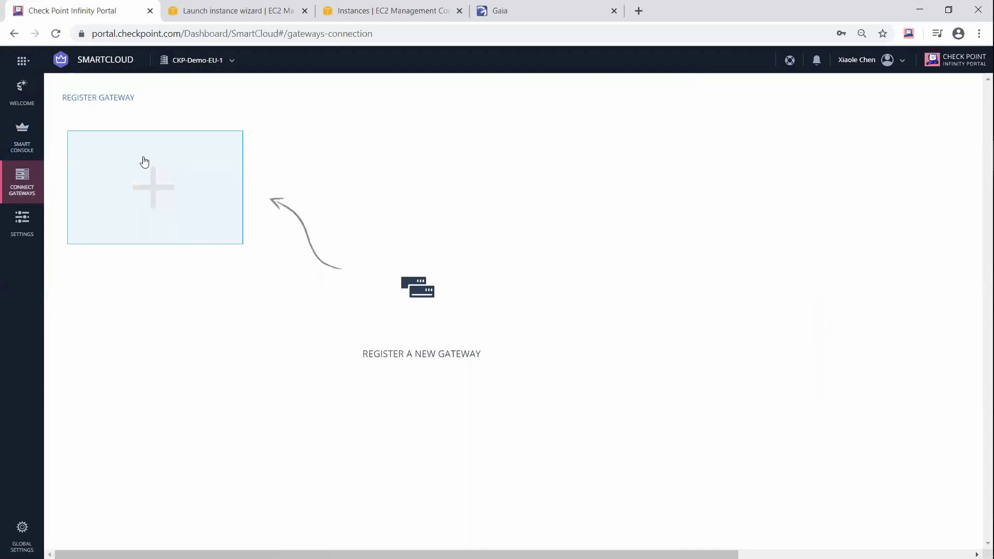
left_click(152, 186)
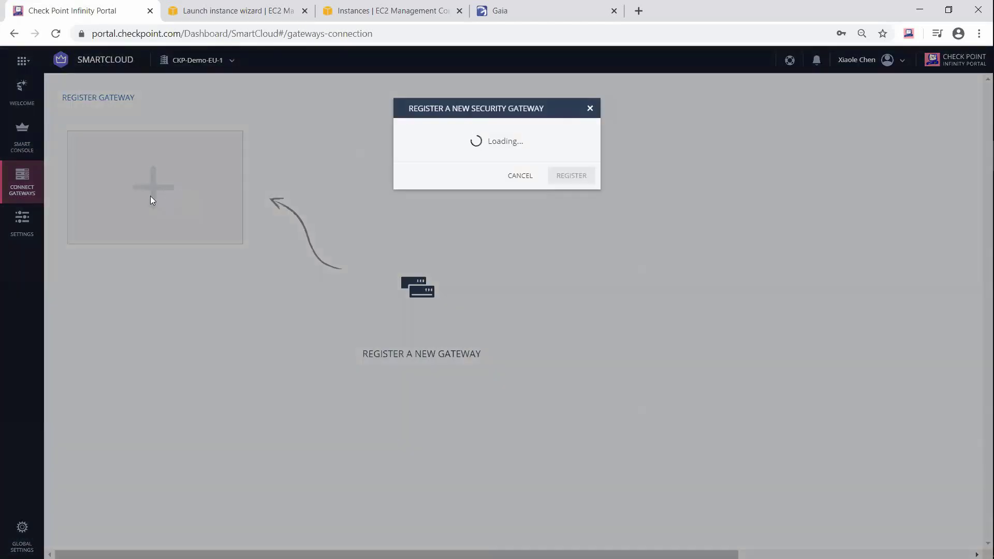
left_click(459, 154)
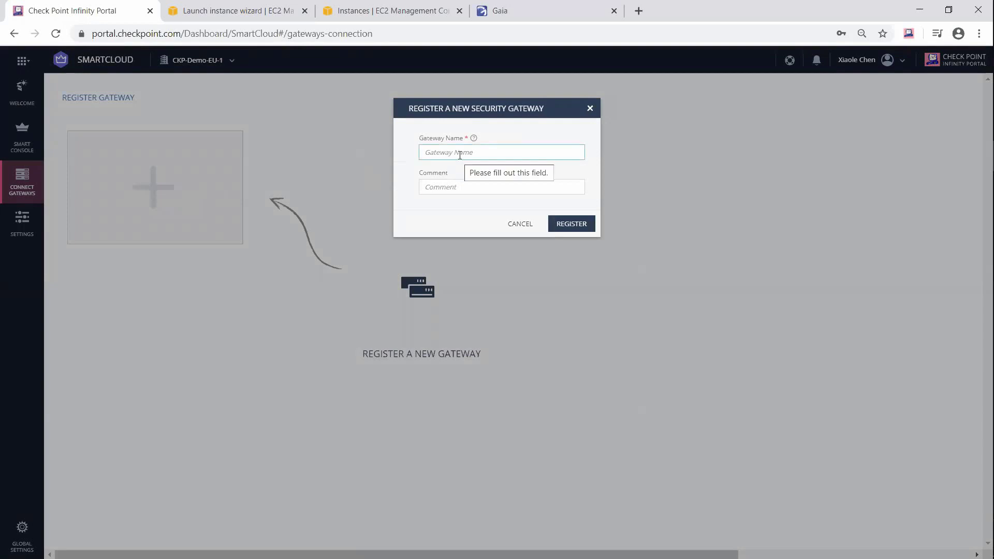
left_click(460, 155)
type("xcMaaS")
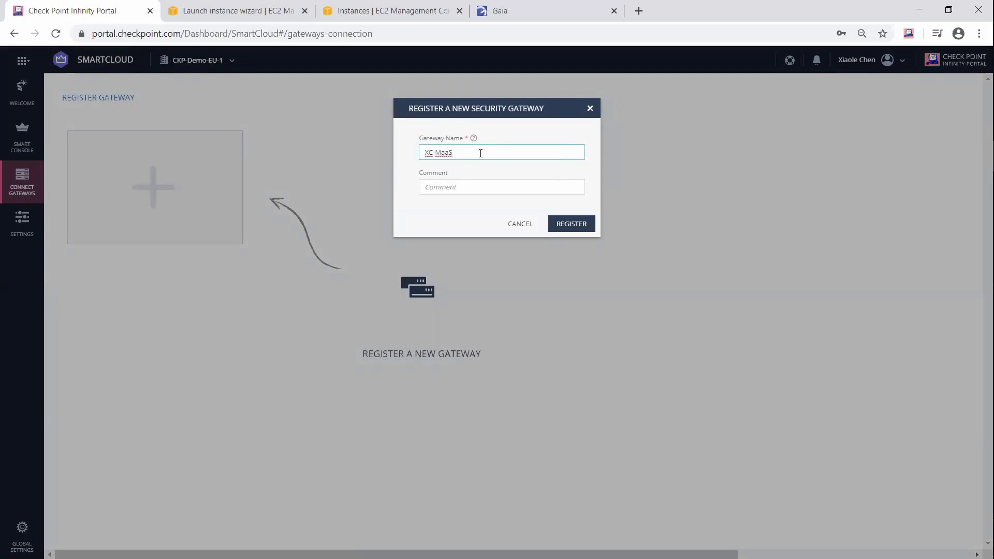
left_click(470, 187)
left_click(469, 188)
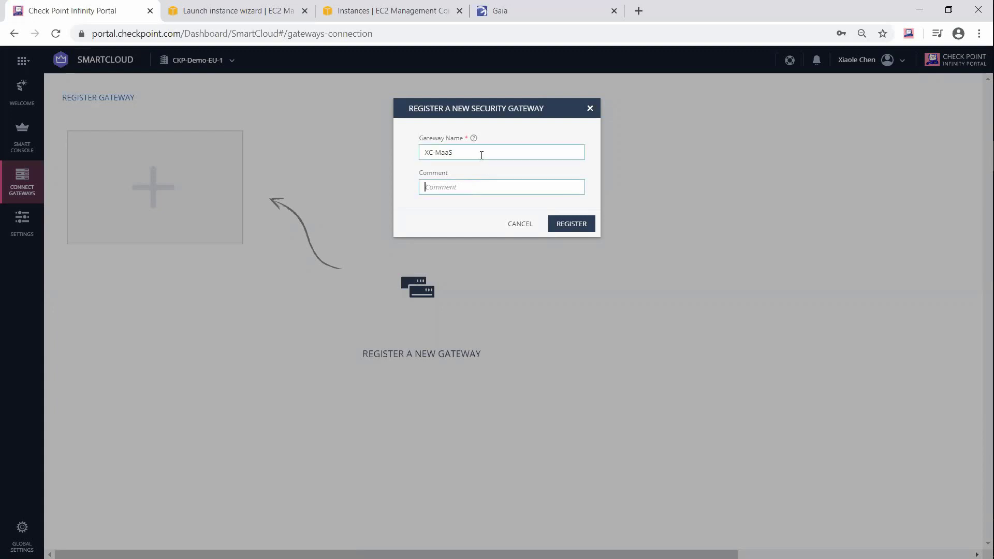
left_click_drag(452, 153, 423, 155)
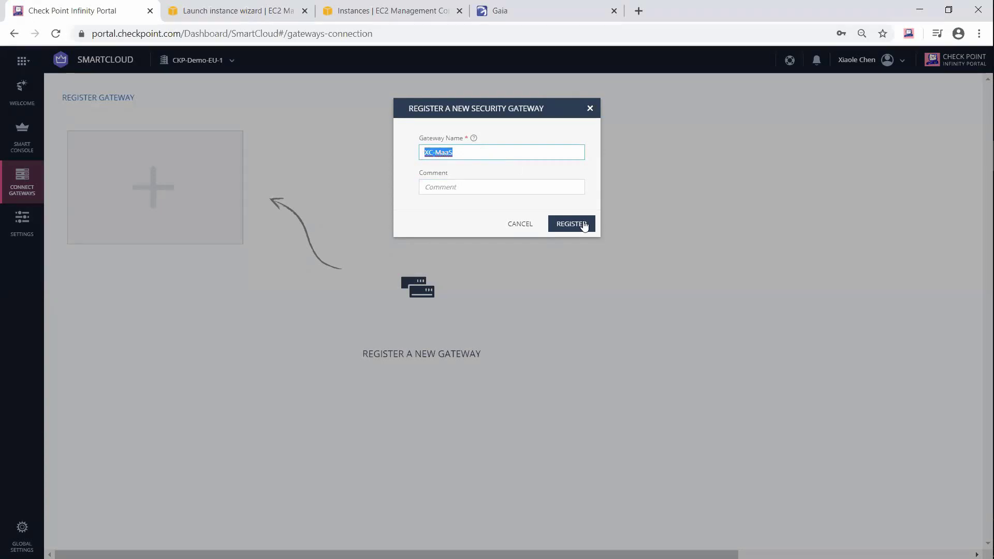
- Submit the registration dialog for the XC-MaaS gateway
left_click(582, 225)
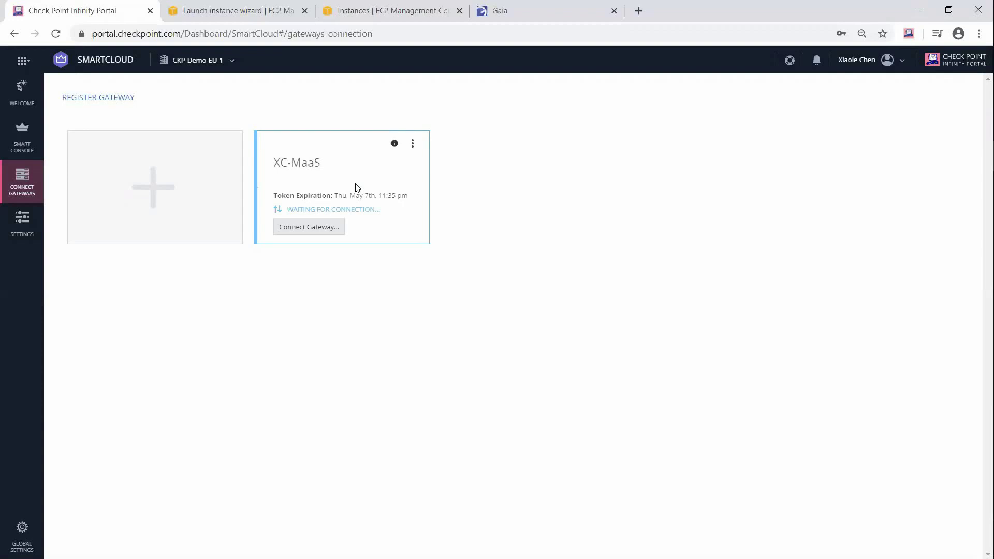
left_click(414, 146)
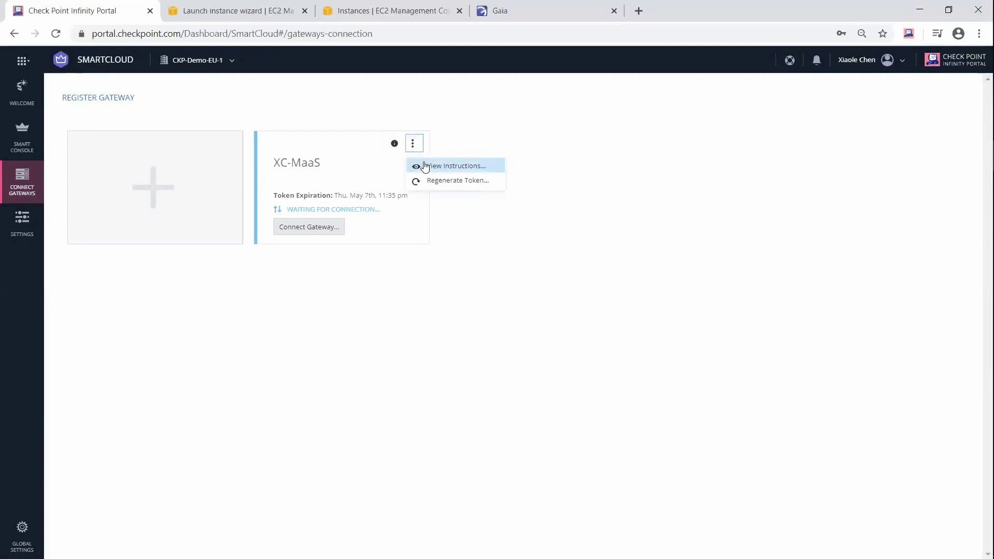
left_click(426, 168)
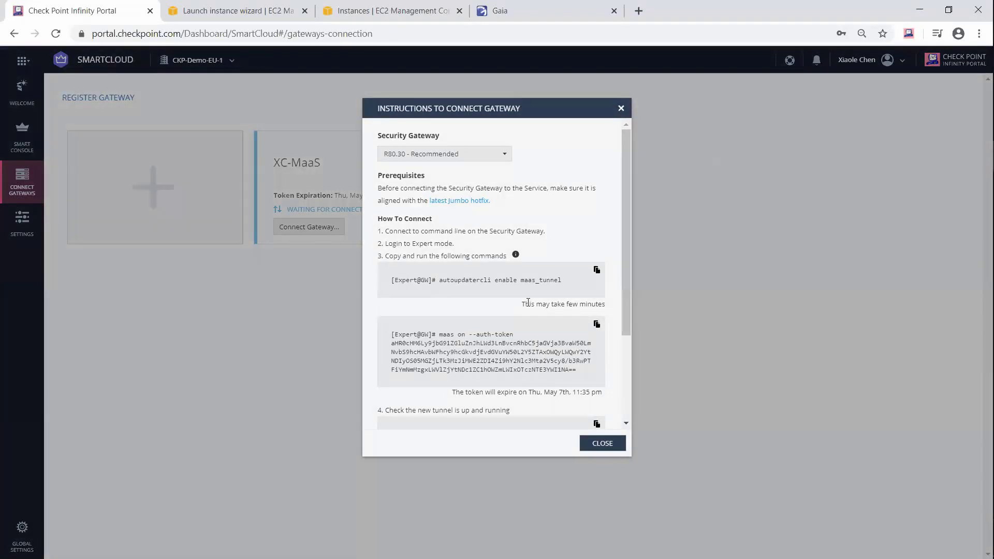
scroll(551, 304, "down", 1)
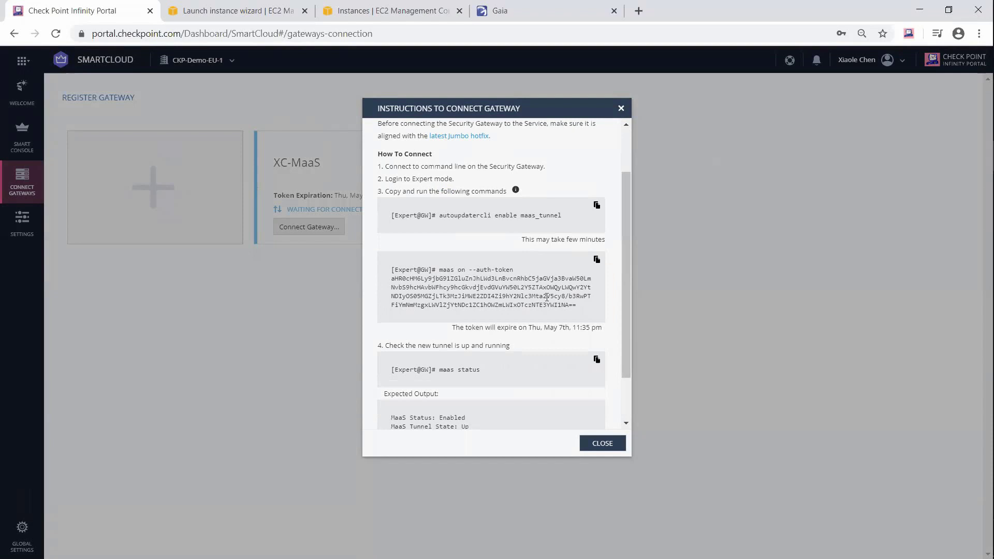
left_click(621, 108)
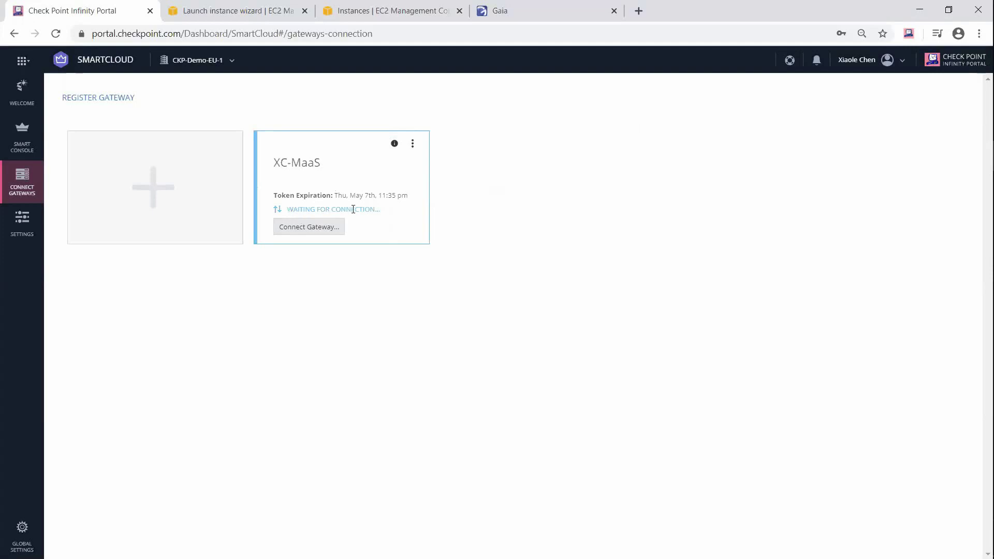
left_click(395, 145)
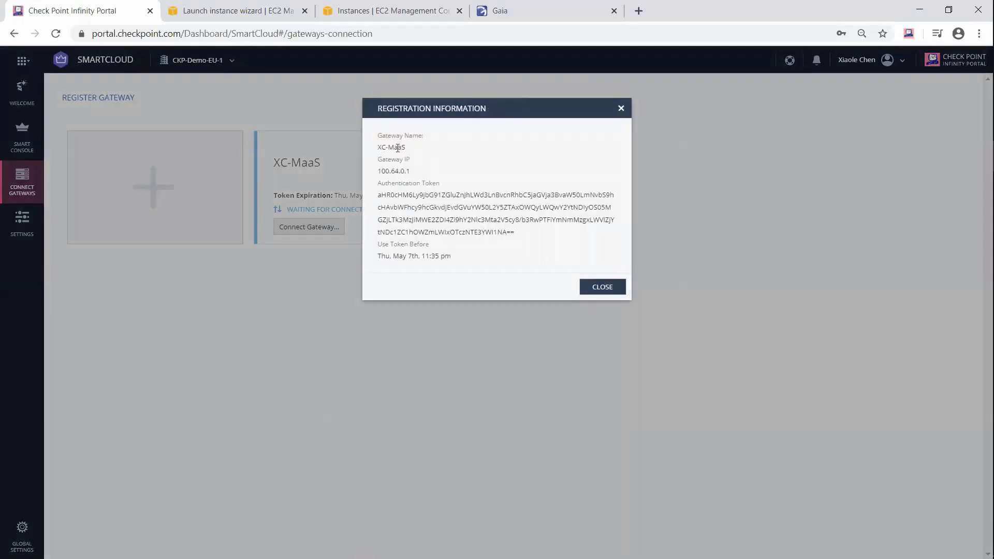
left_click_drag(411, 170, 376, 172)
left_click_drag(378, 183, 440, 184)
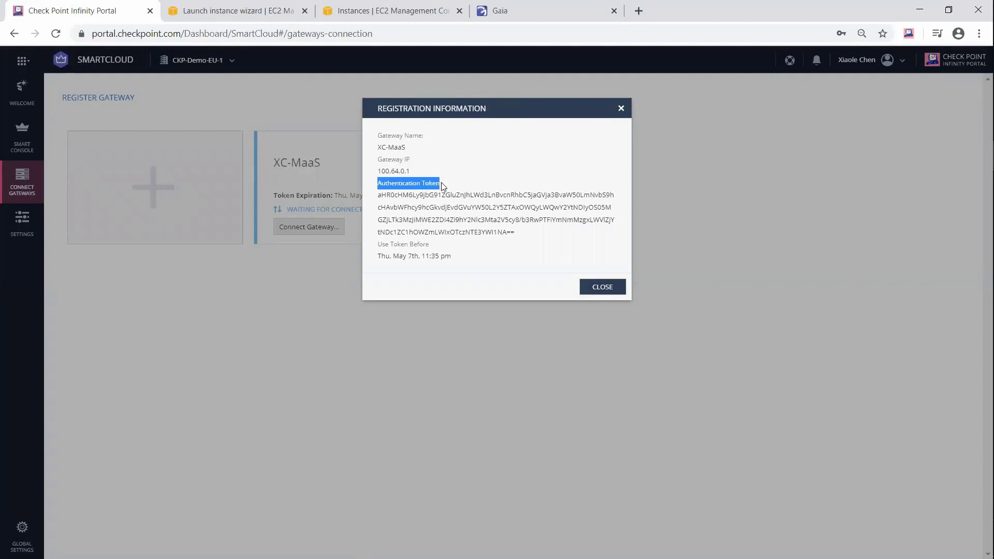
left_click(621, 109)
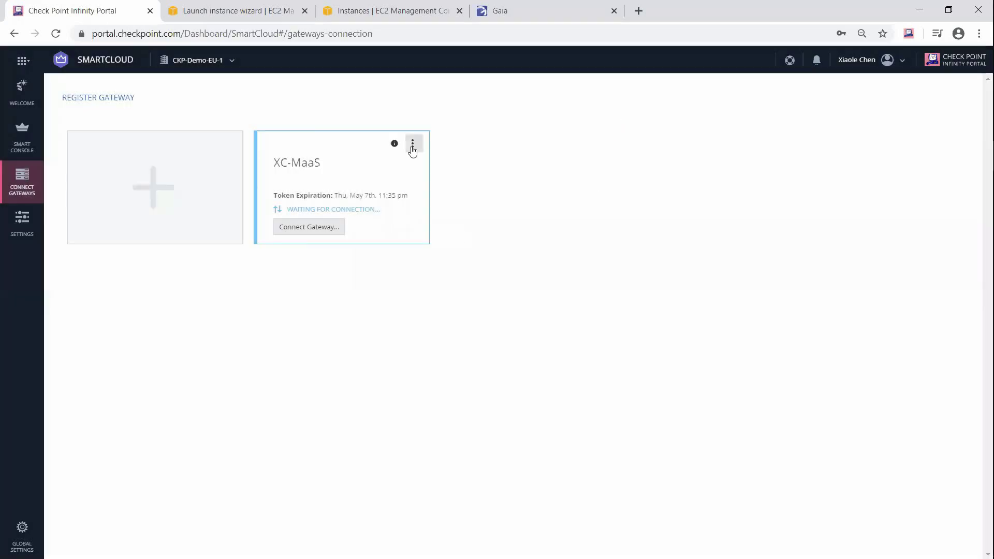
- Open the XC-MaaS connection instructions, keeping R80.30 as the gateway version
left_click(413, 145)
left_click(436, 164)
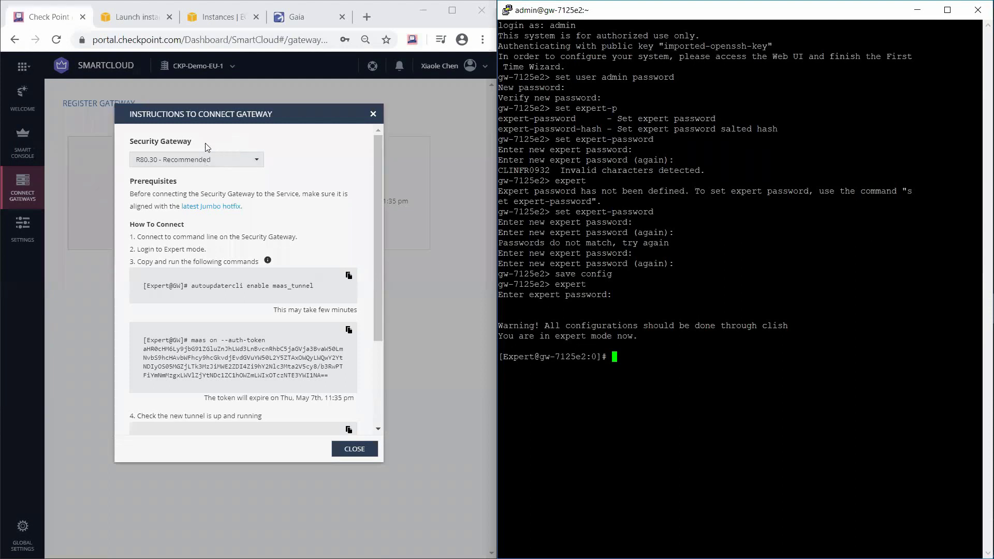
left_click(218, 159)
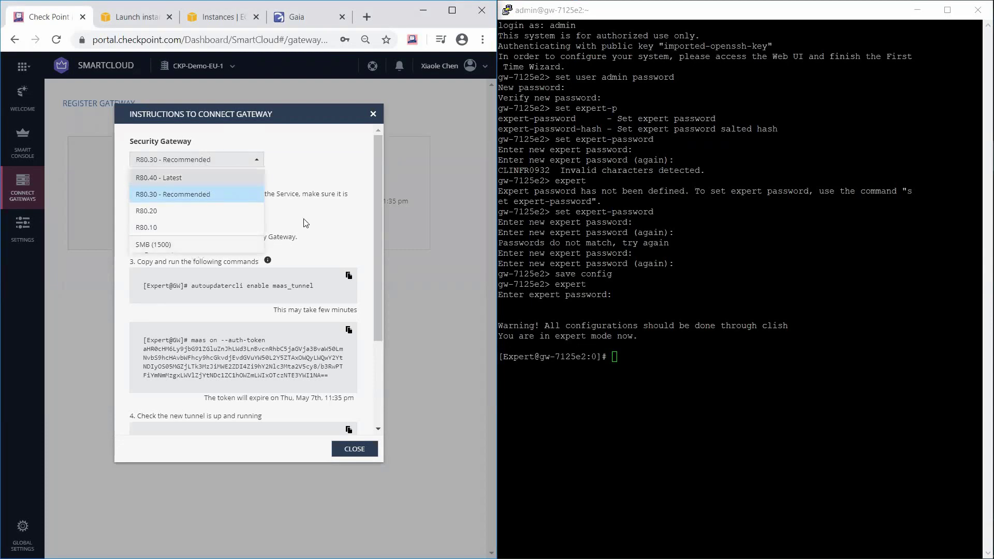
left_click(313, 170)
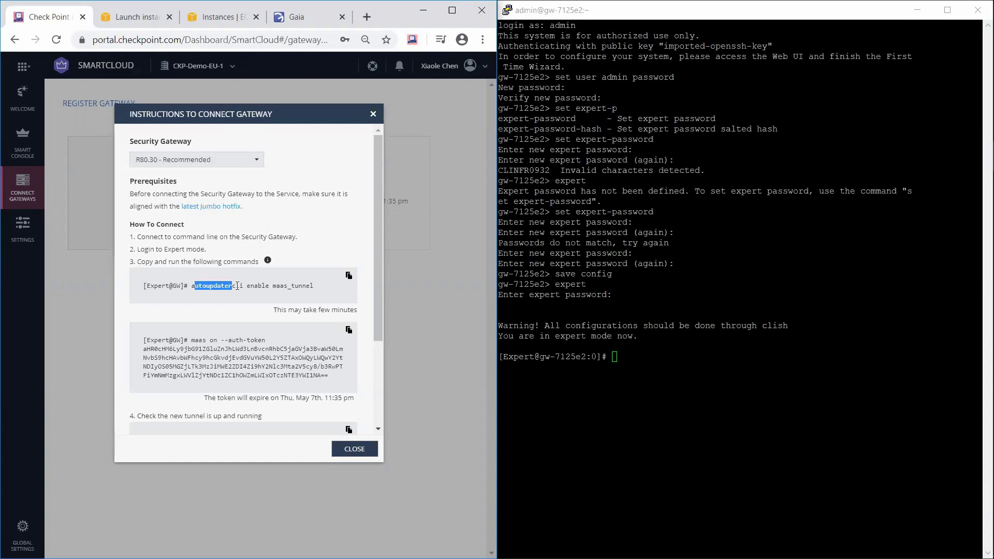
- Select the autoupdatercli maas_tunnel enable command, then view the Gaia Portal hotfix status
left_click_drag(236, 286, 303, 286)
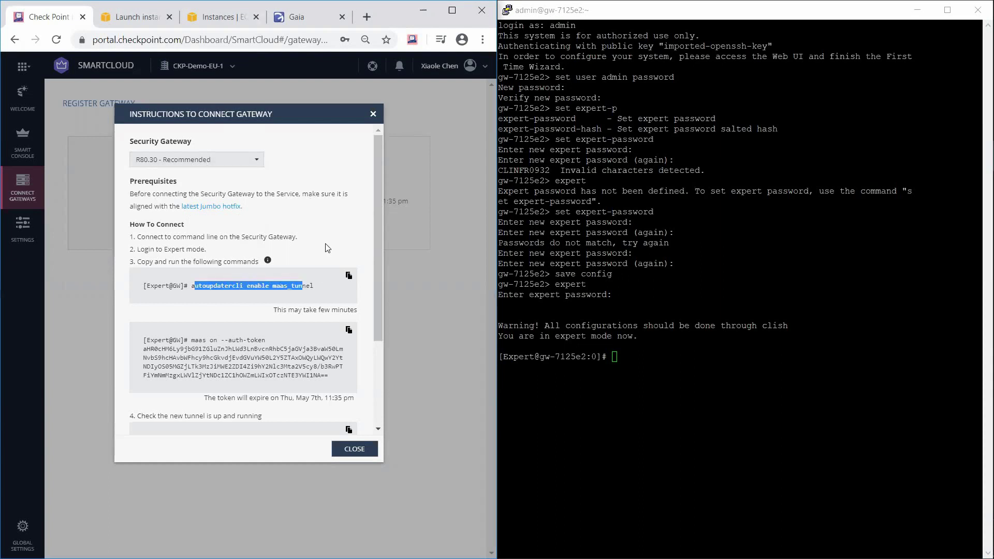
left_click(315, 234)
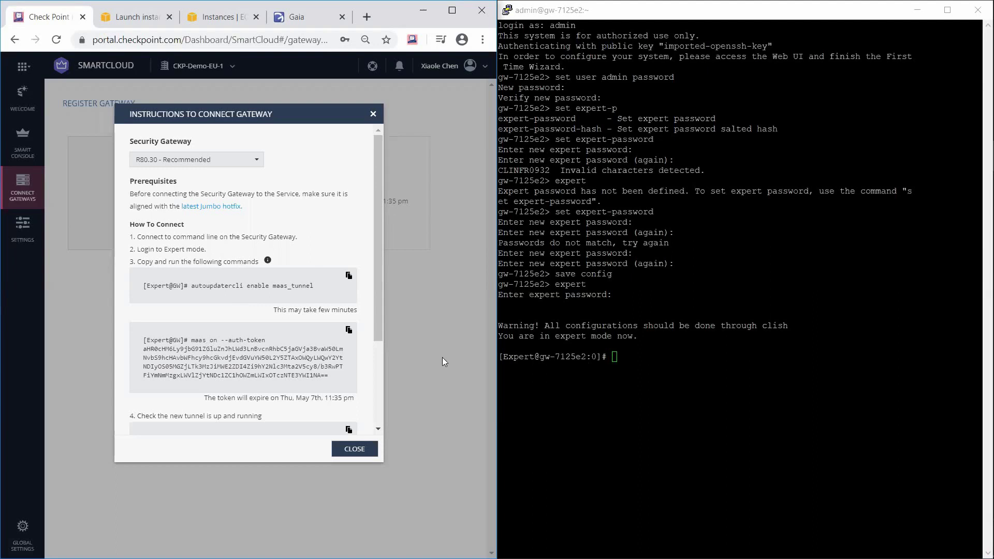
left_click(295, 26)
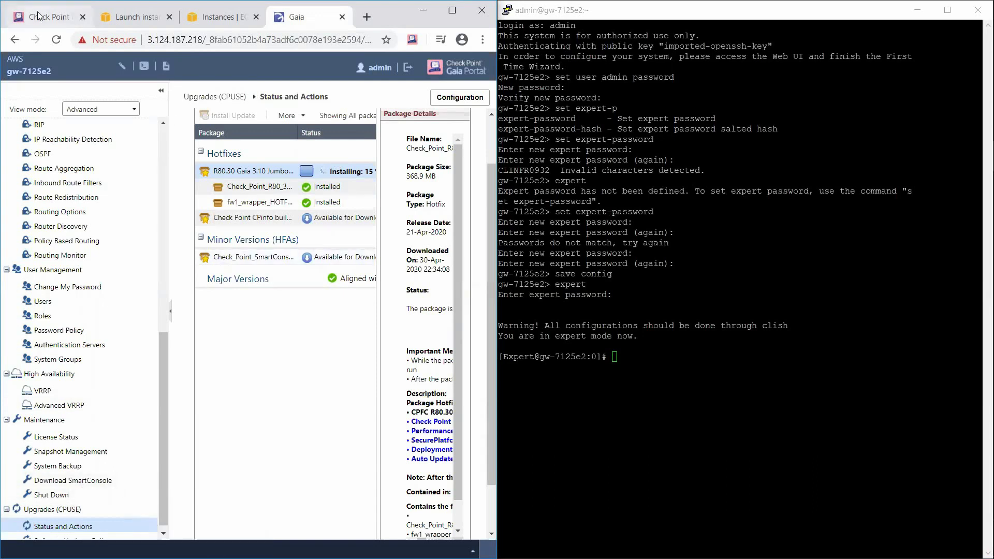
- Check the Infinity Portal, EC2 instance and Gaia tabs, ending on the connection instructions
left_click(70, 18)
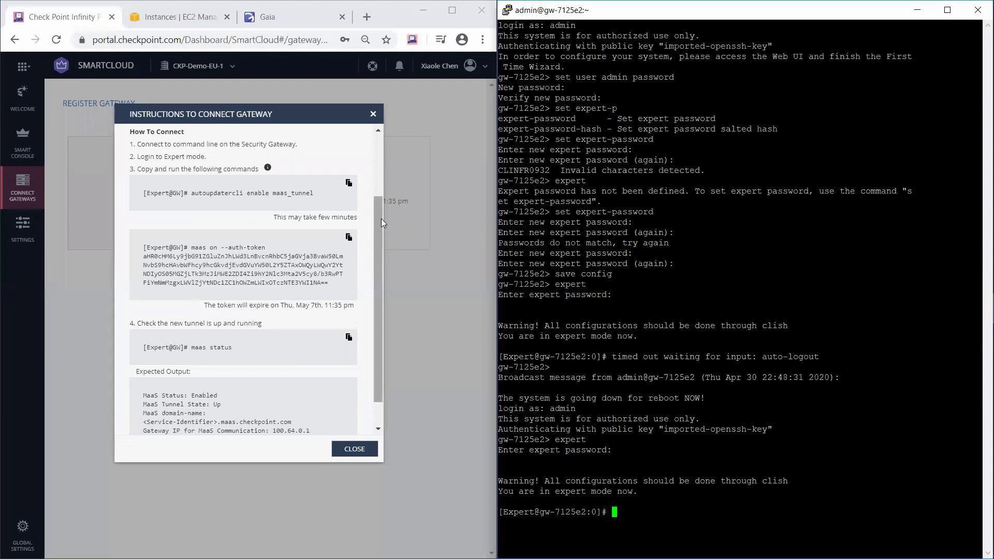
left_click(167, 17)
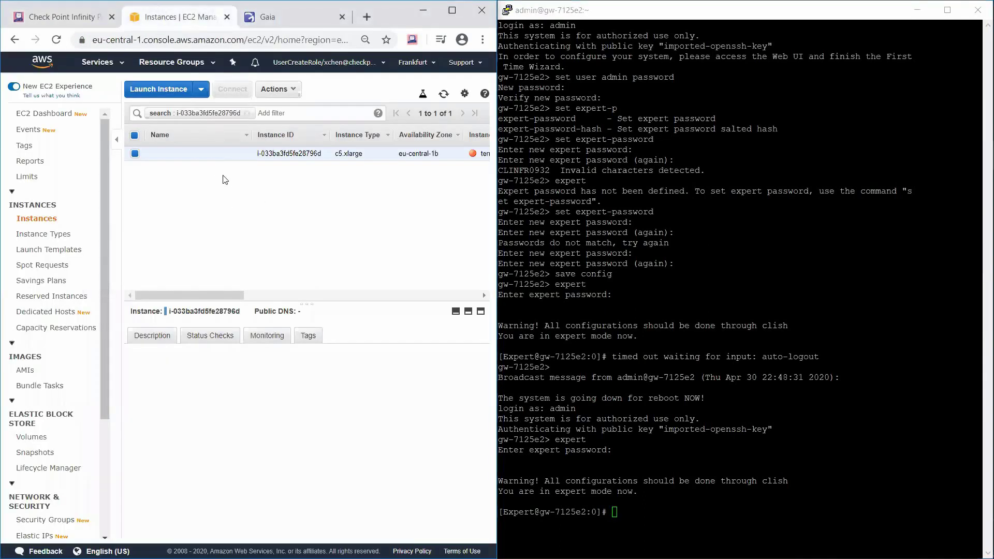
left_click(274, 17)
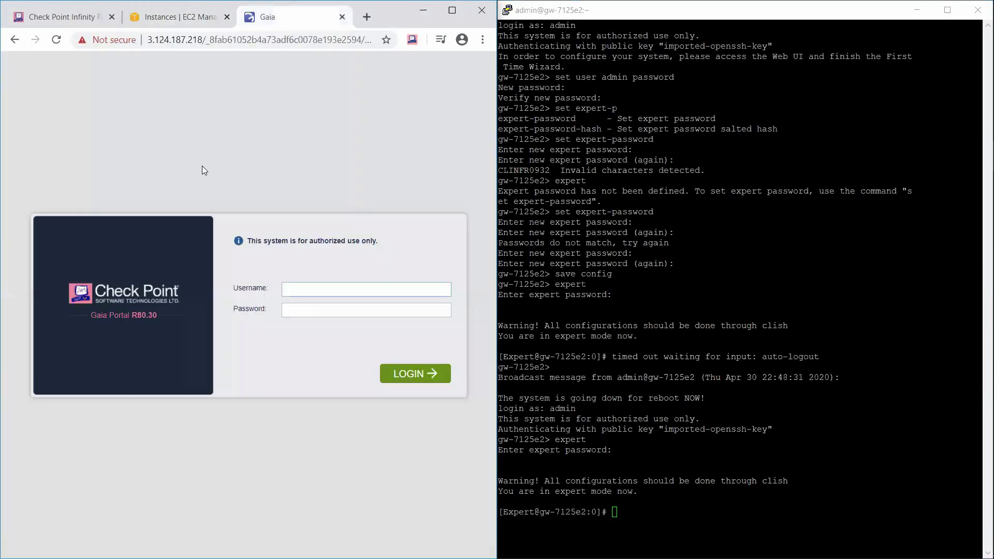
left_click(77, 24)
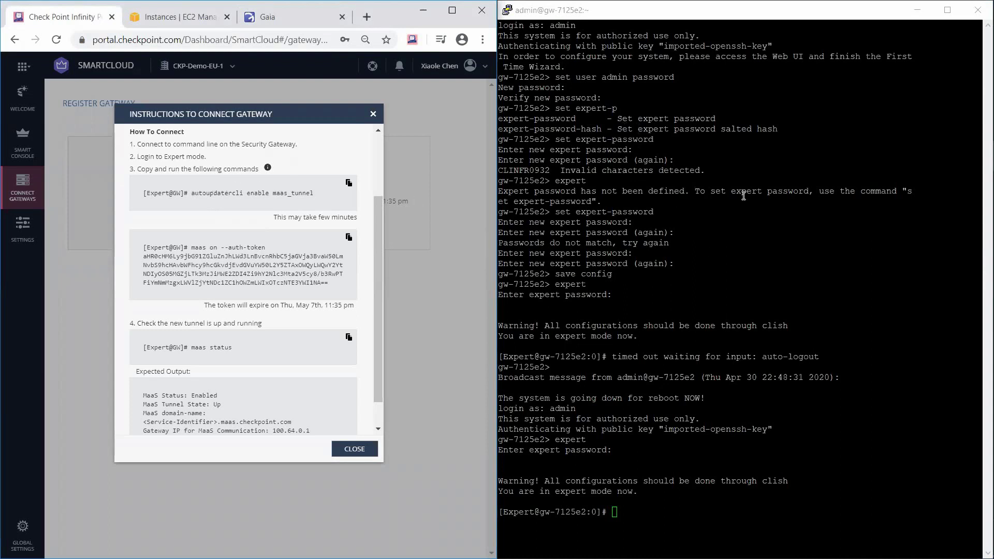
- Run the autoupdatercli enable maas_tunnel command in the gateway's PuTTY session
left_click(628, 12)
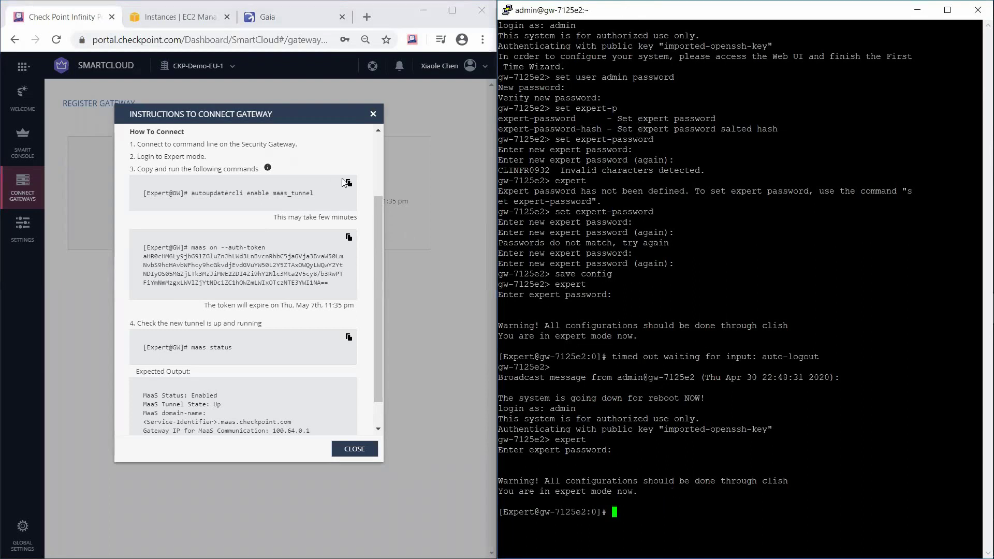
left_click(348, 185)
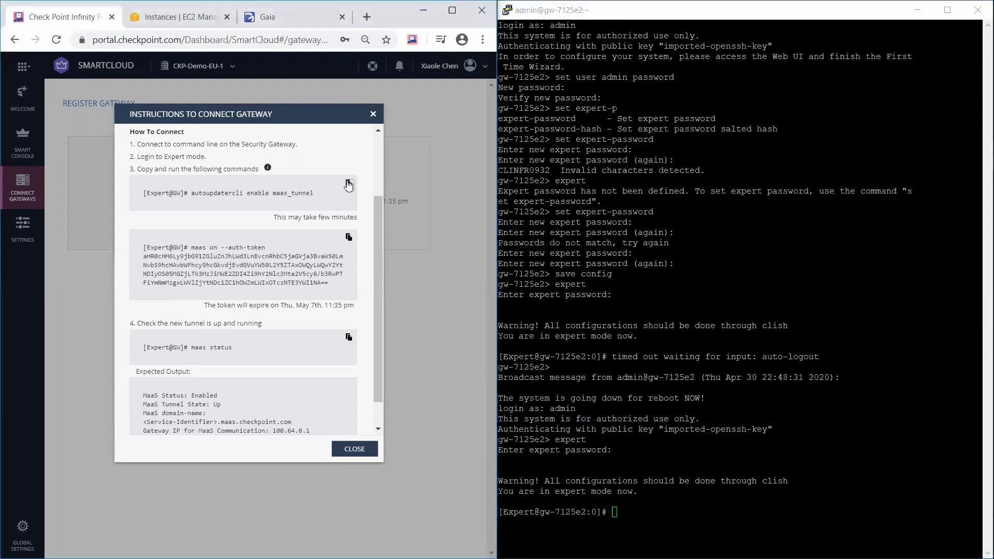
right_click(621, 511)
key("Return")
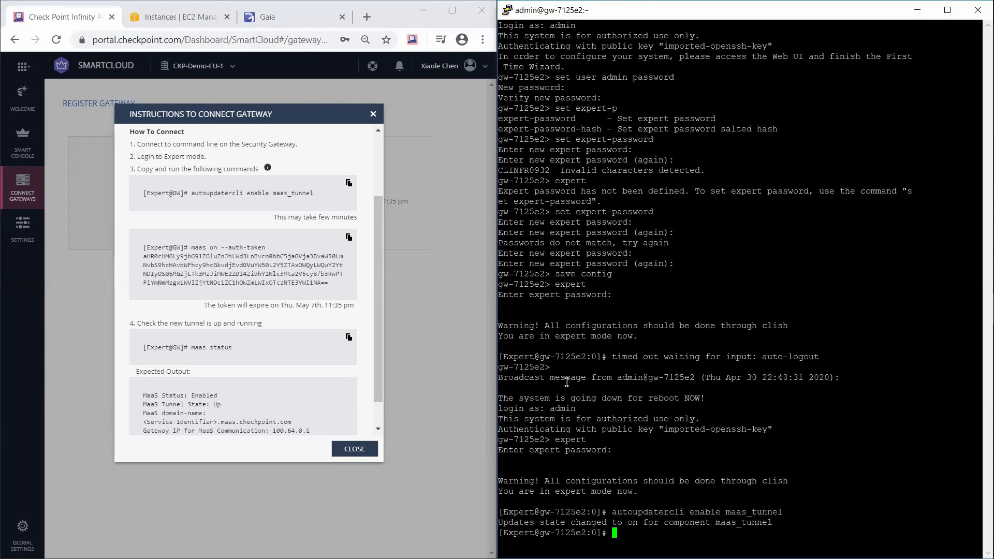
- Run the maas on command with the authentication token
left_click(350, 250)
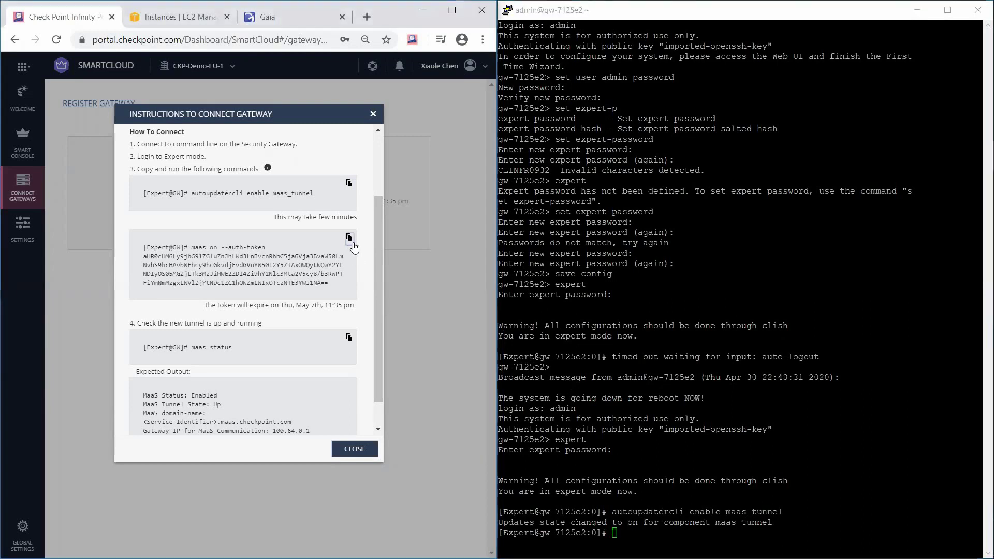
right_click(625, 535)
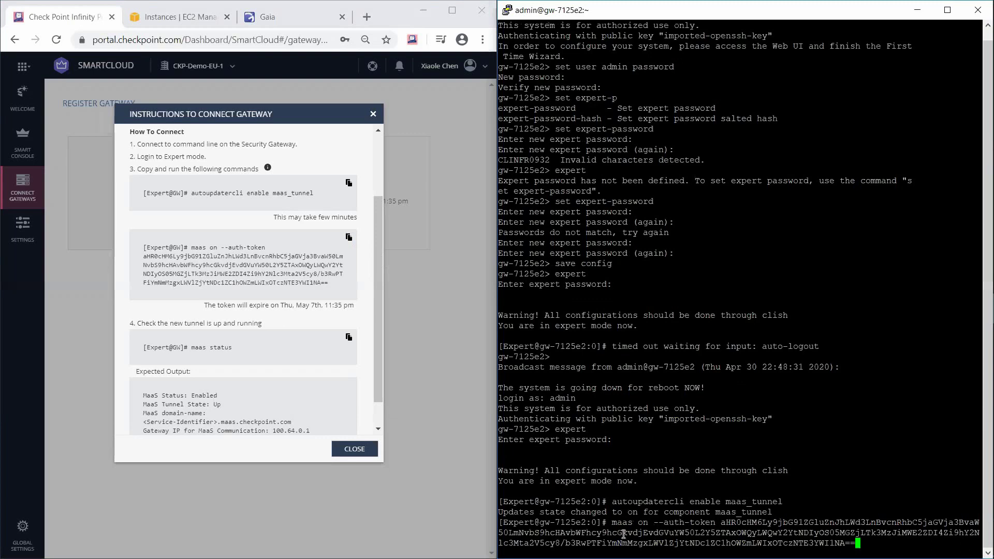
key("Return")
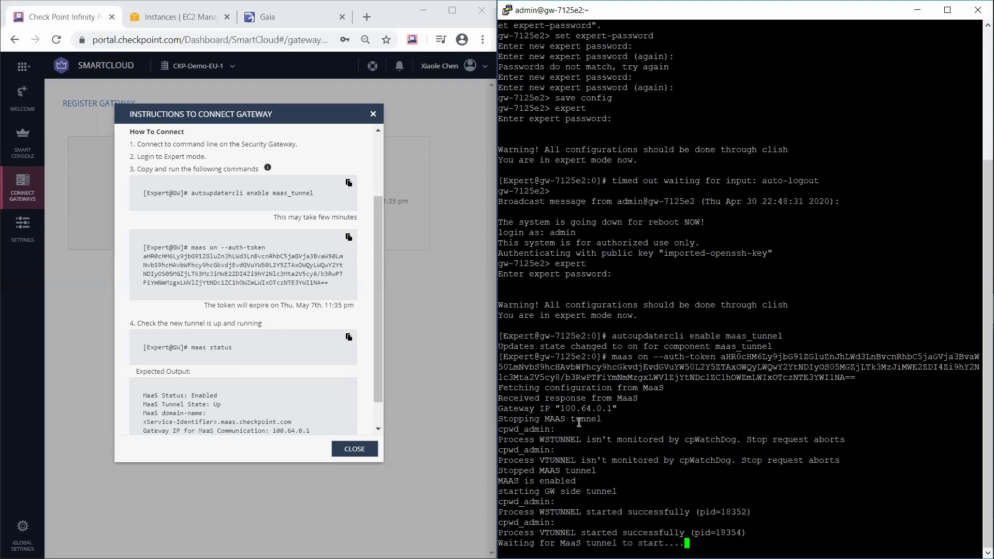
- Check the output against the expected gateway IP 100.64.0.1, status Enabled and tunnel state Up
left_click_drag(559, 409, 611, 410)
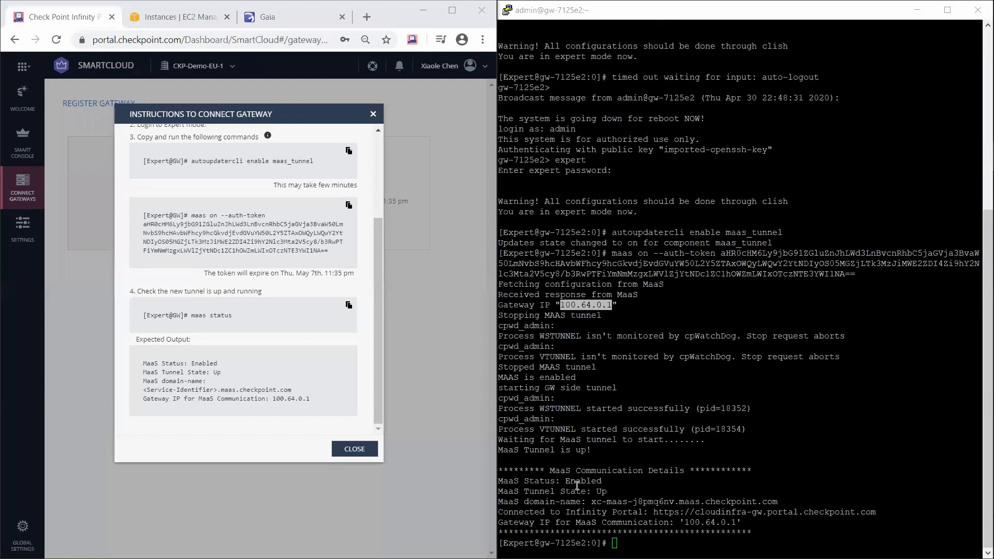
left_click_drag(565, 481, 603, 483)
double_click(601, 491)
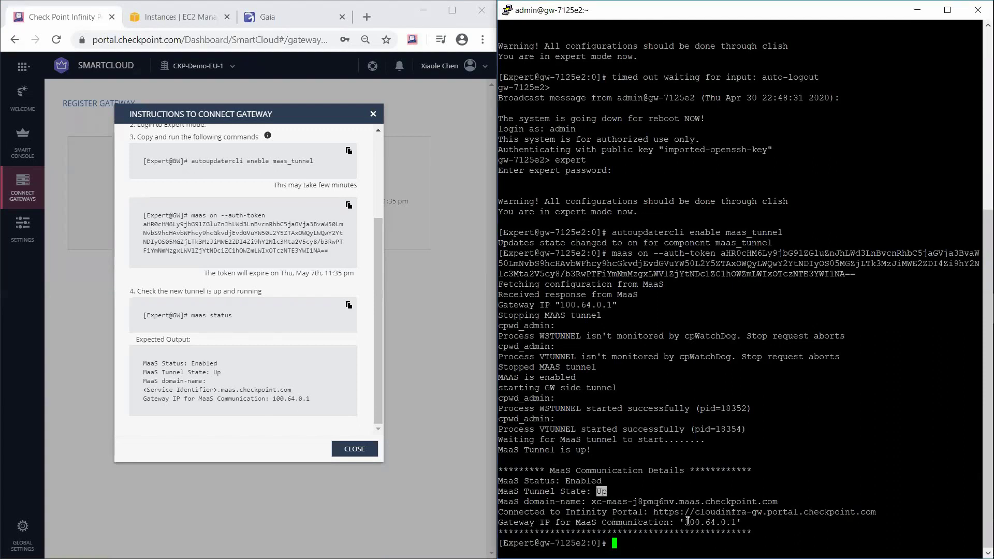
left_click_drag(684, 522, 747, 522)
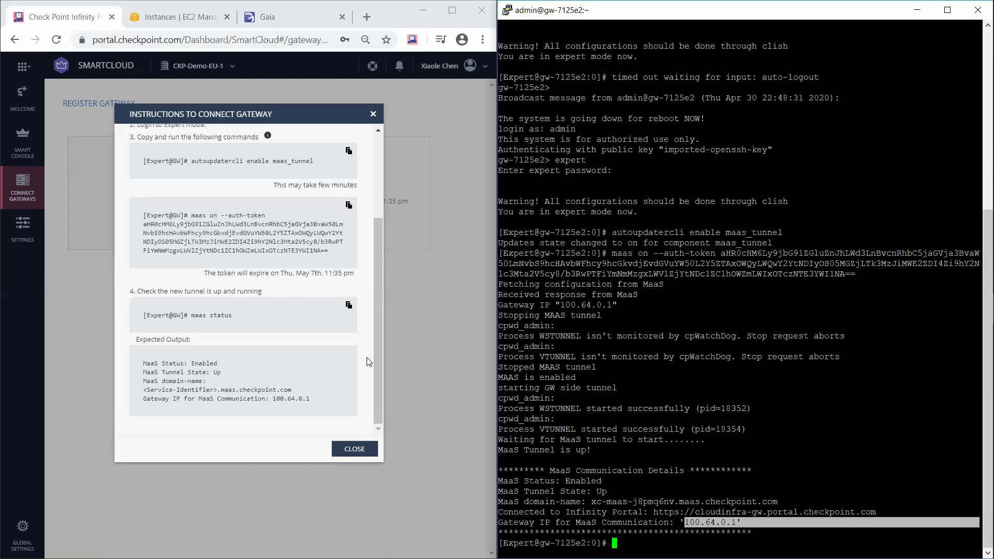
left_click_drag(375, 396, 373, 249)
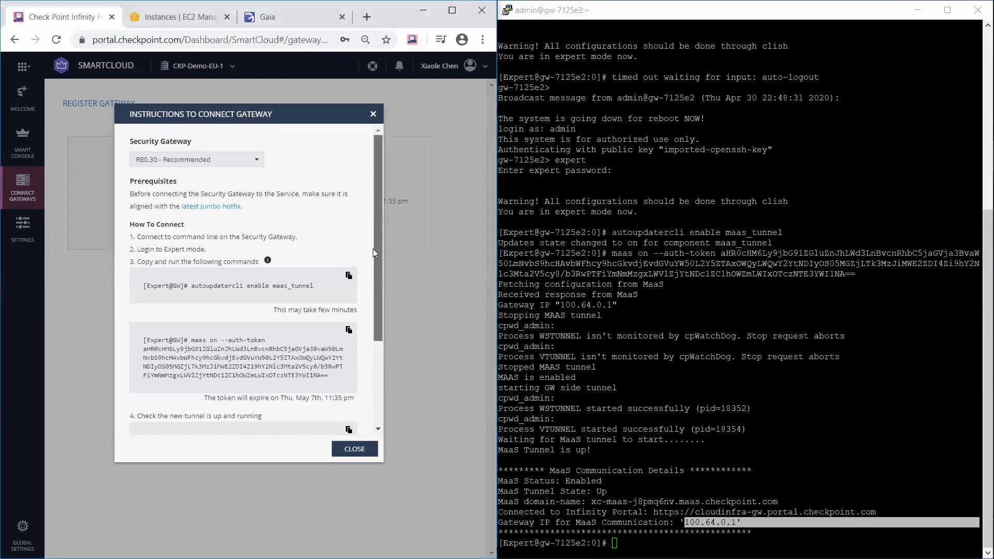
scroll(363, 295, "down", 2)
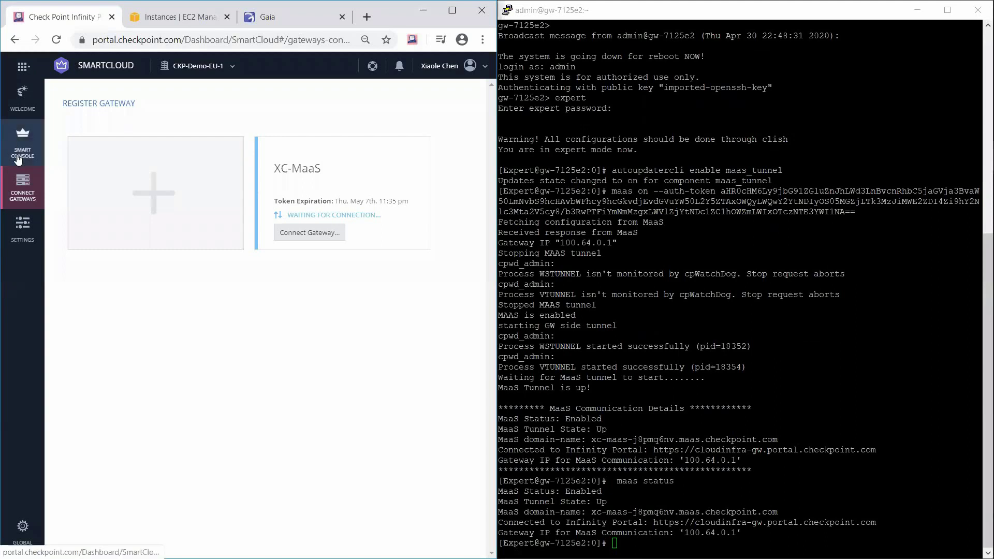
- Go to the Smart Console page from the sidebar and launch Web SmartConsole
left_click(18, 158)
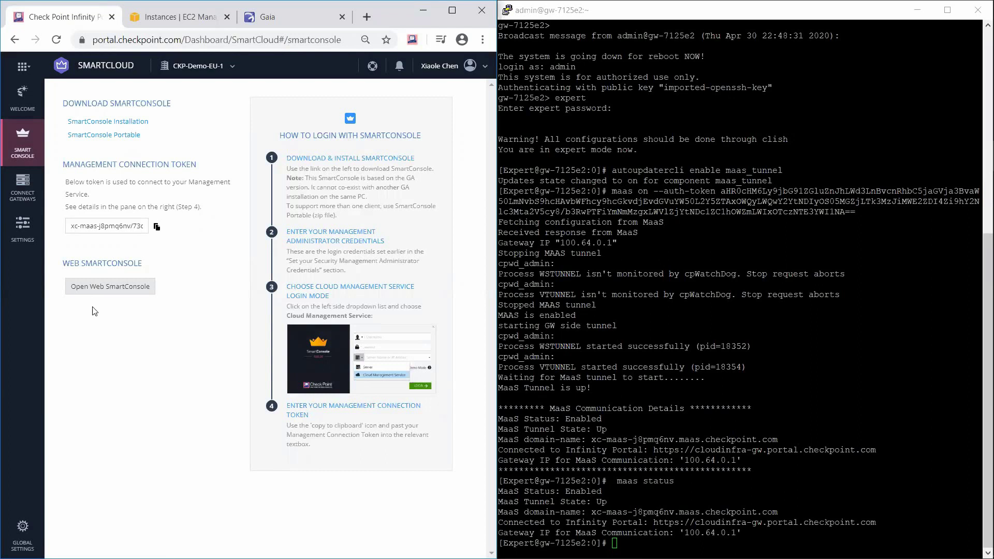
left_click(125, 286)
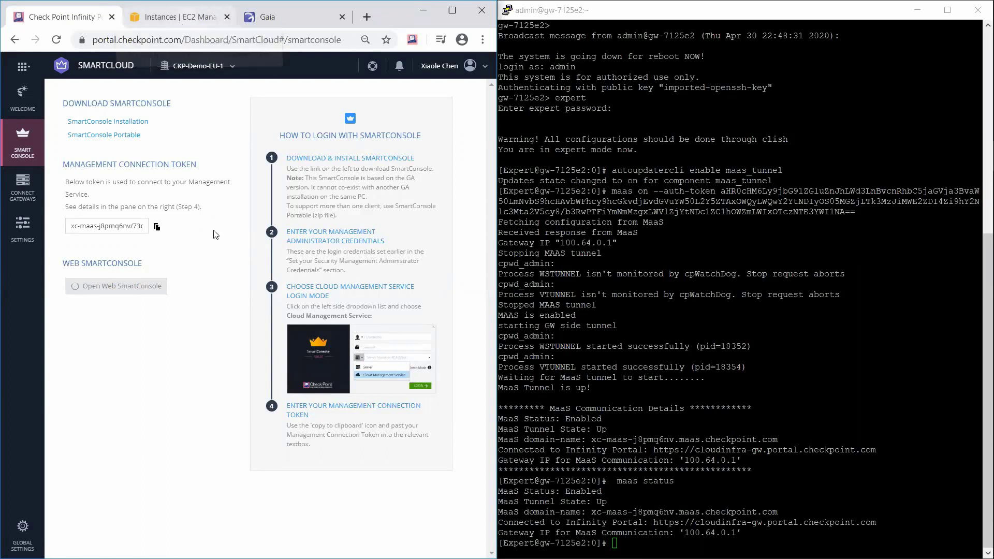
left_click(148, 284)
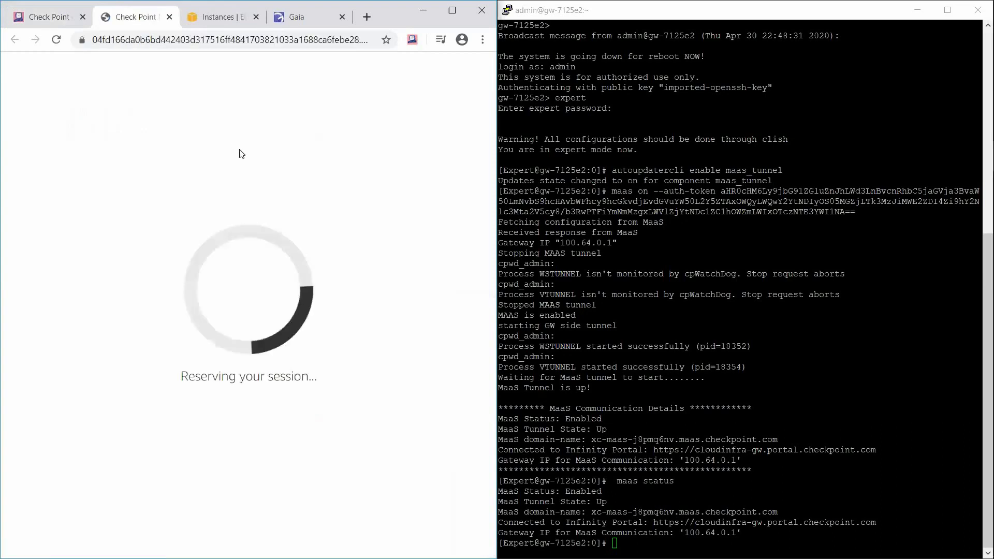
- Maximize the browser window so the gateway list shows the XC-MaaS gateway in full
left_click(451, 11)
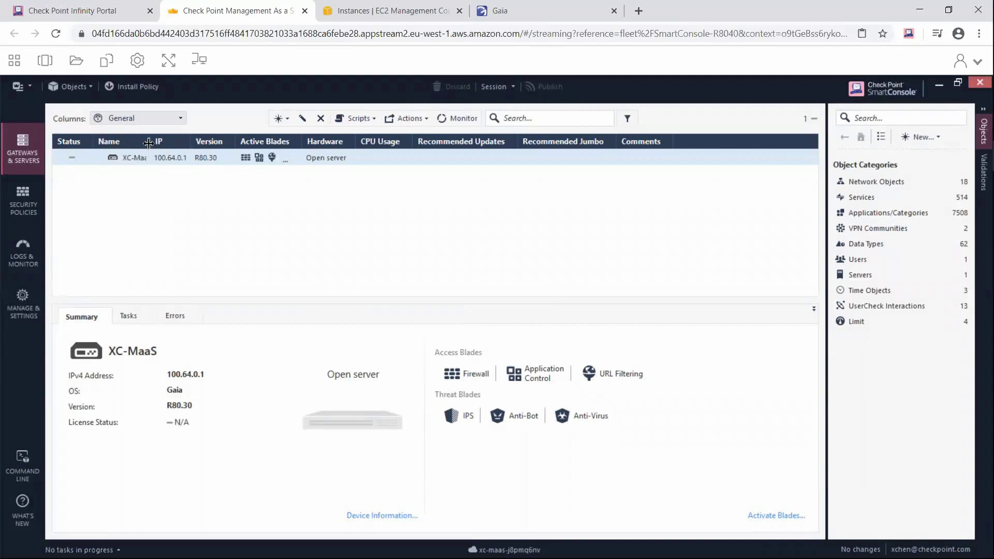
- Widen the Name column and initialize SIC trust with XC-MaaS using its one-time password
left_click_drag(156, 141, 179, 142)
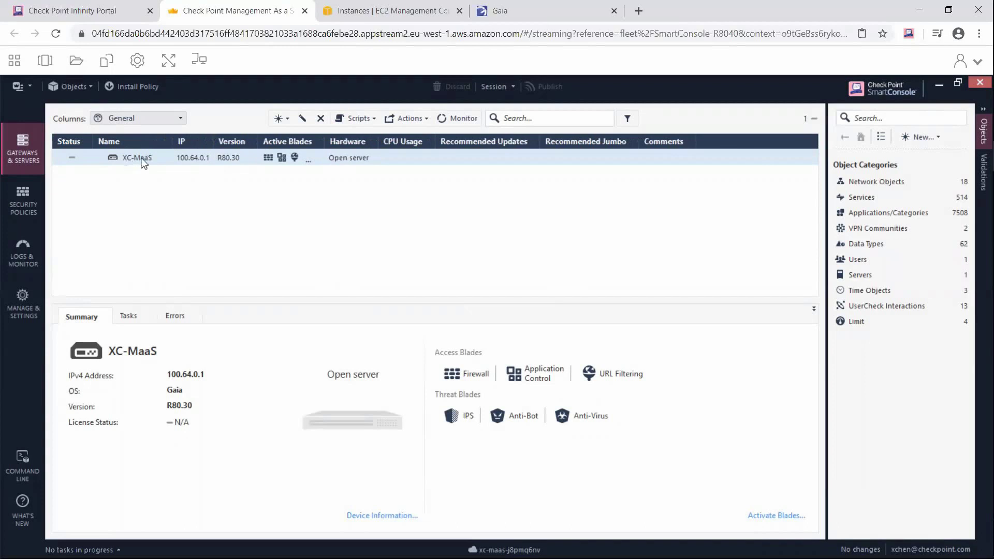
double_click(150, 159)
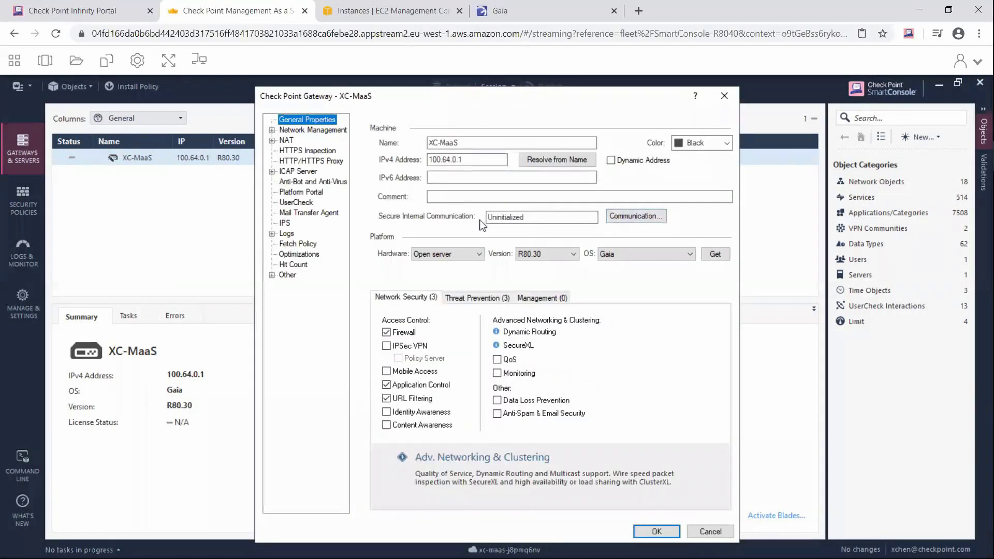
left_click(625, 218)
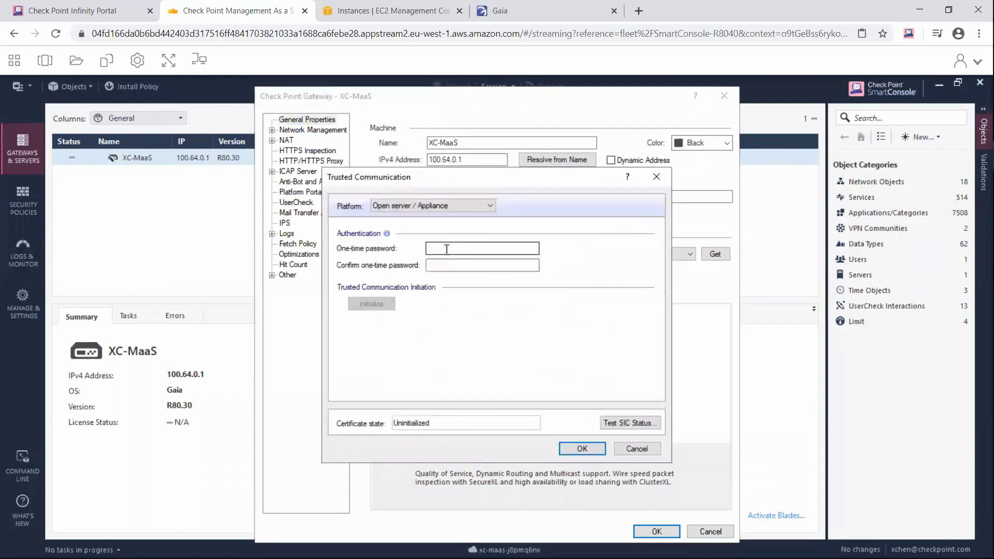
left_click(461, 245)
type("••")
key("Tab")
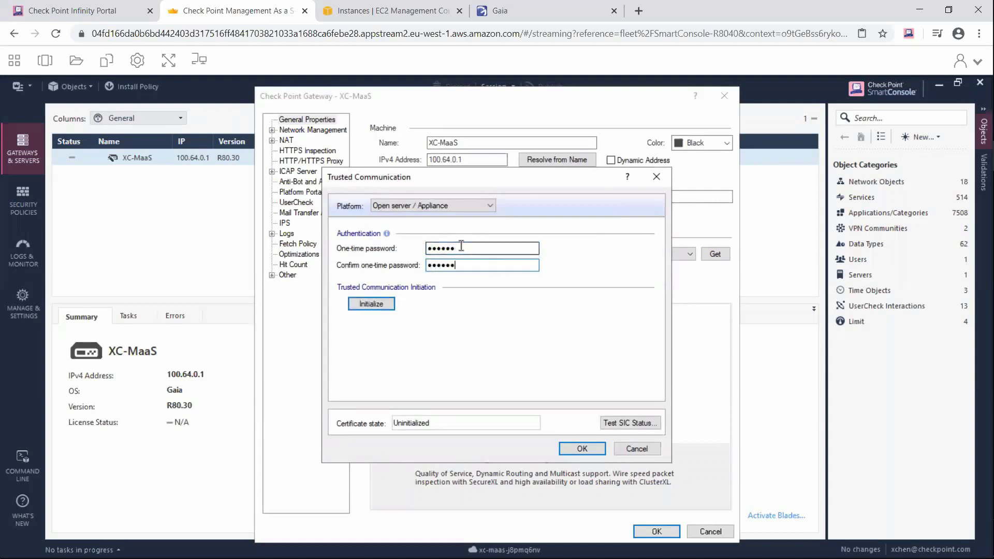
left_click(383, 307)
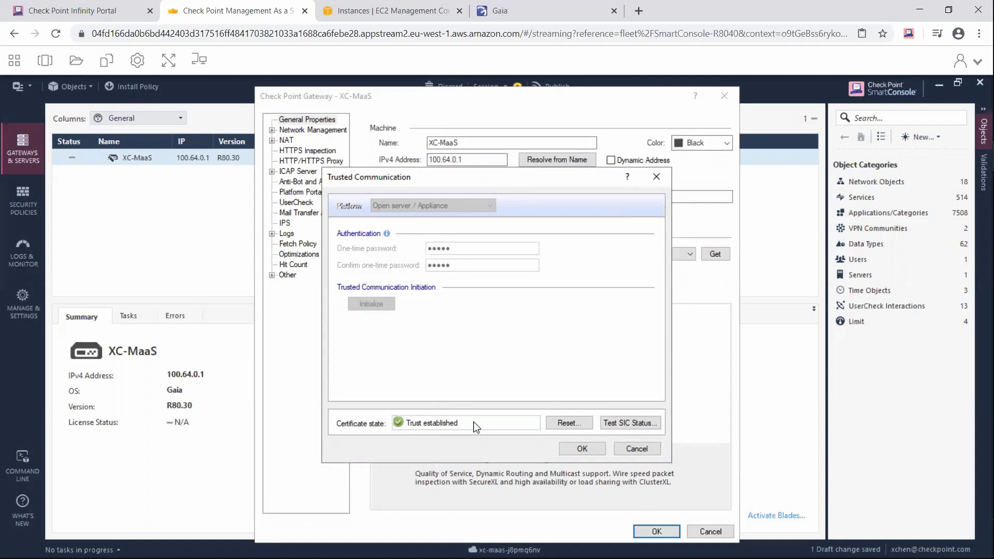
left_click(581, 450)
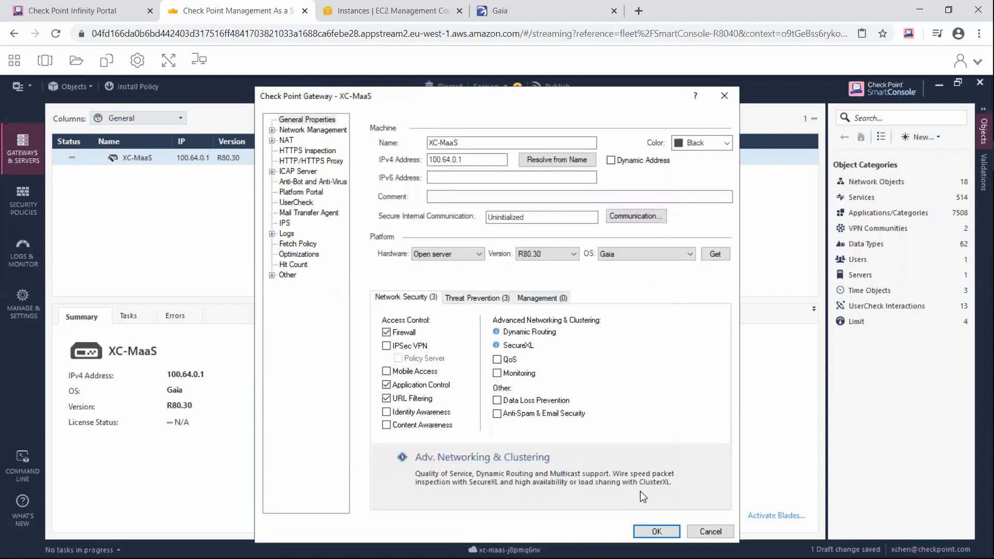
- Fetch the XC-MaaS topology (maas_tunnel, eth0) and save the gateway properties
left_click(643, 531)
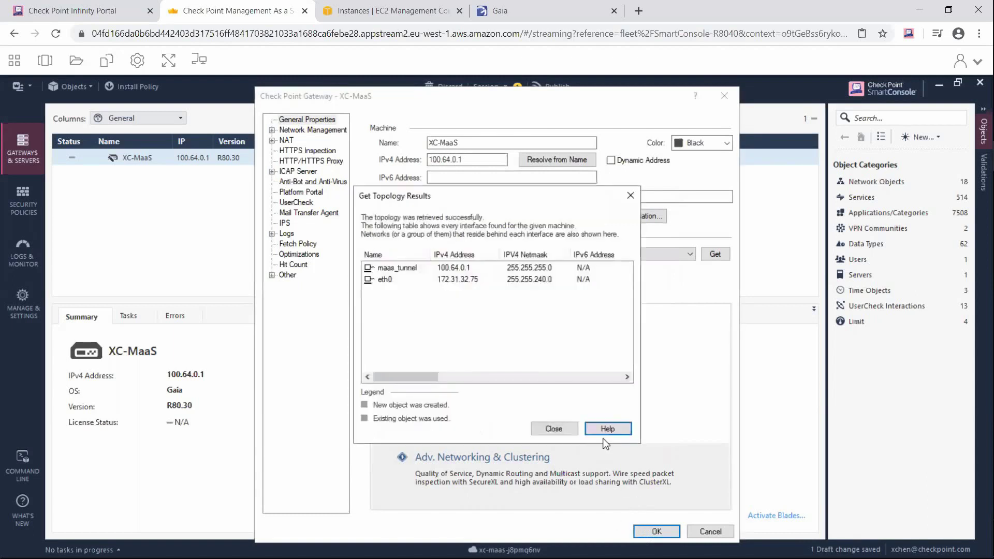
left_click(406, 271)
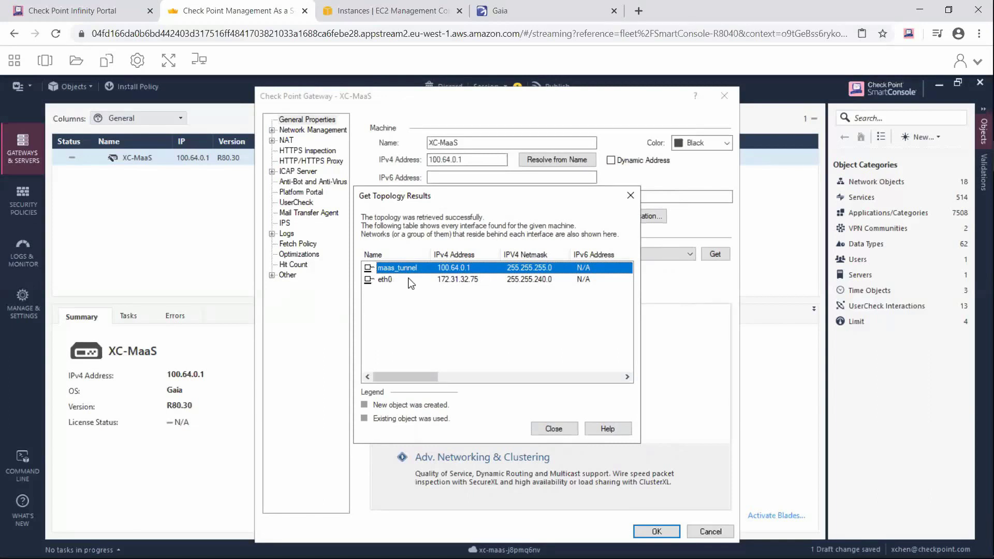
left_click(560, 427)
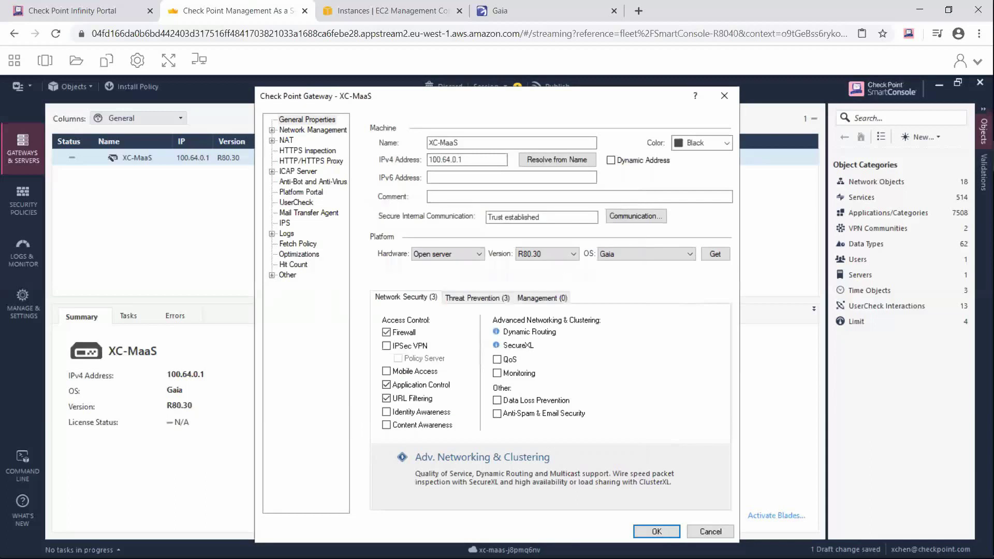
left_click(657, 532)
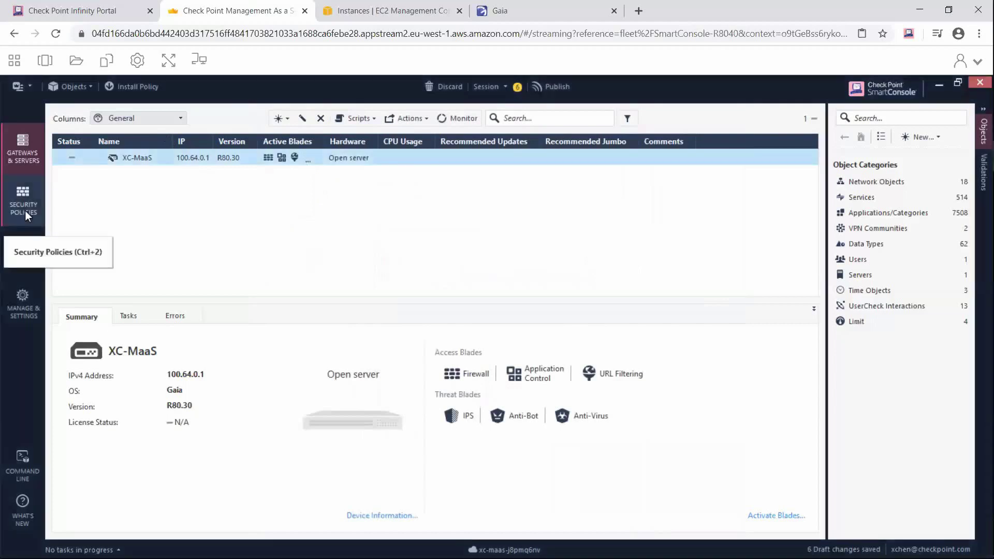
- Set the Cleanup rule's Track to Log, then Publish & Install the changes
left_click(26, 211)
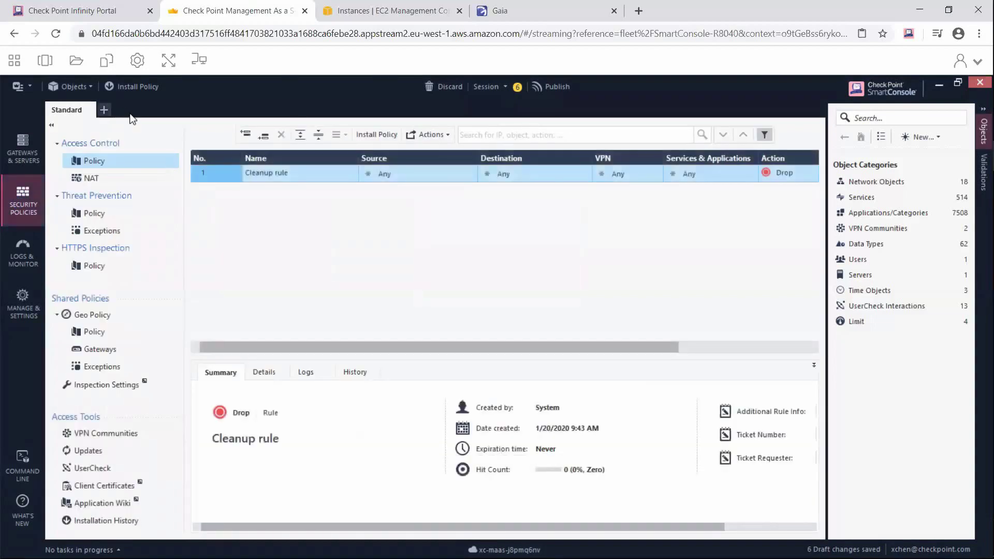
left_click_drag(658, 347, 816, 352)
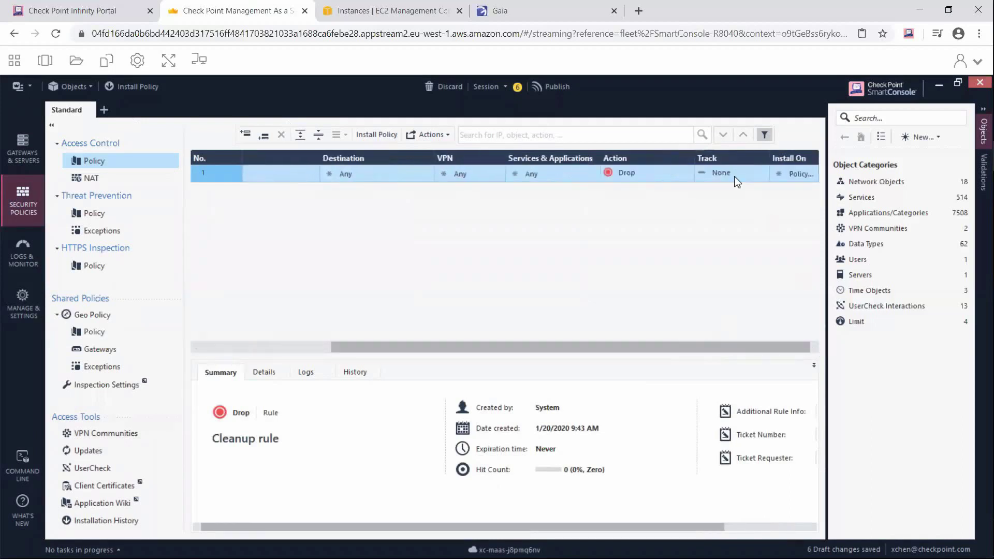
left_click(735, 178)
left_click(659, 200)
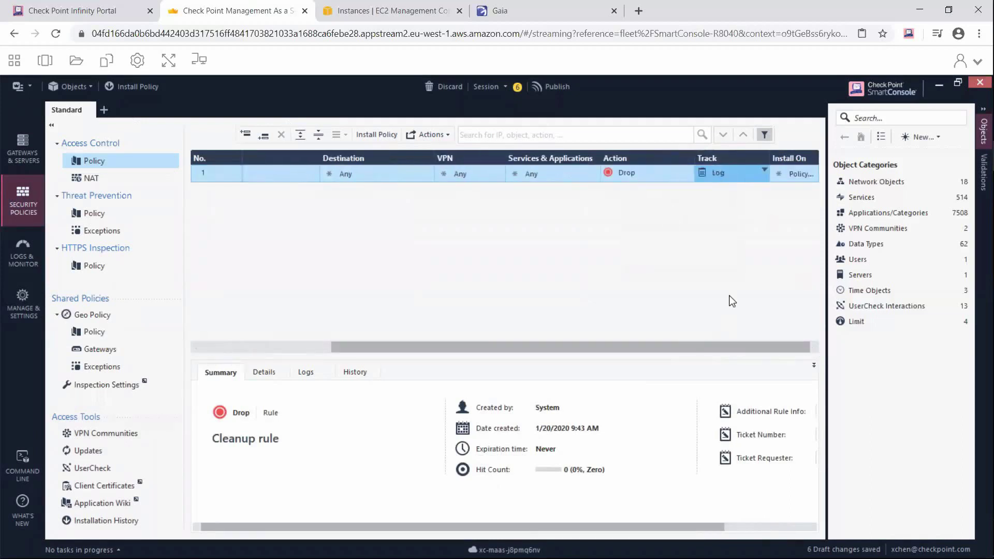
left_click_drag(565, 350, 435, 349)
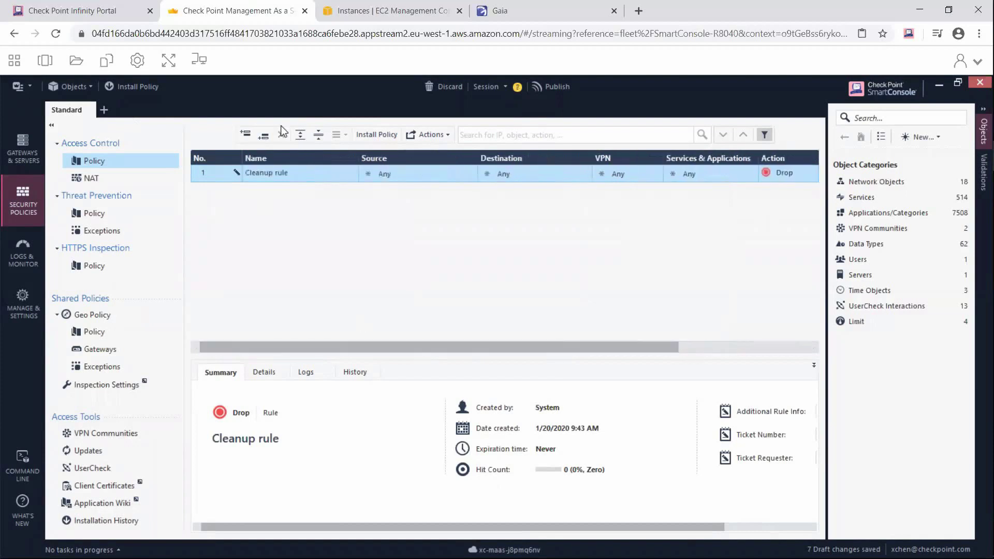
left_click(363, 136)
left_click(558, 403)
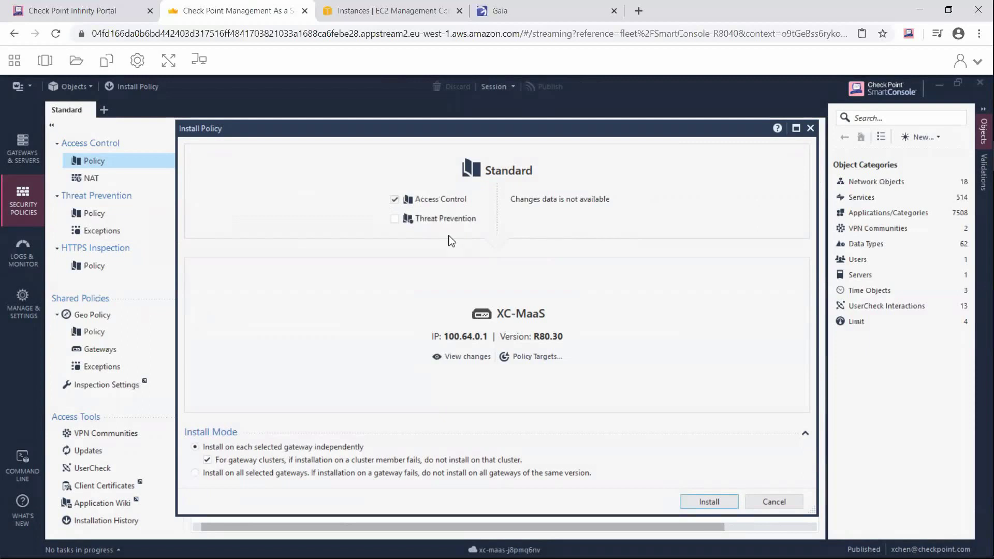
- Install the Standard access policy on XC-MaaS and confirm the installation
left_click(705, 508)
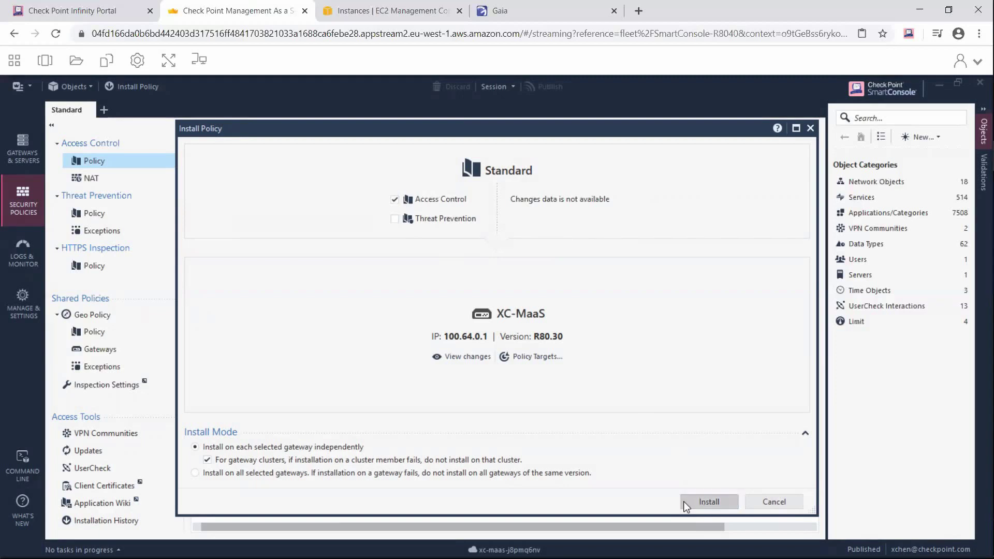
left_click(699, 504)
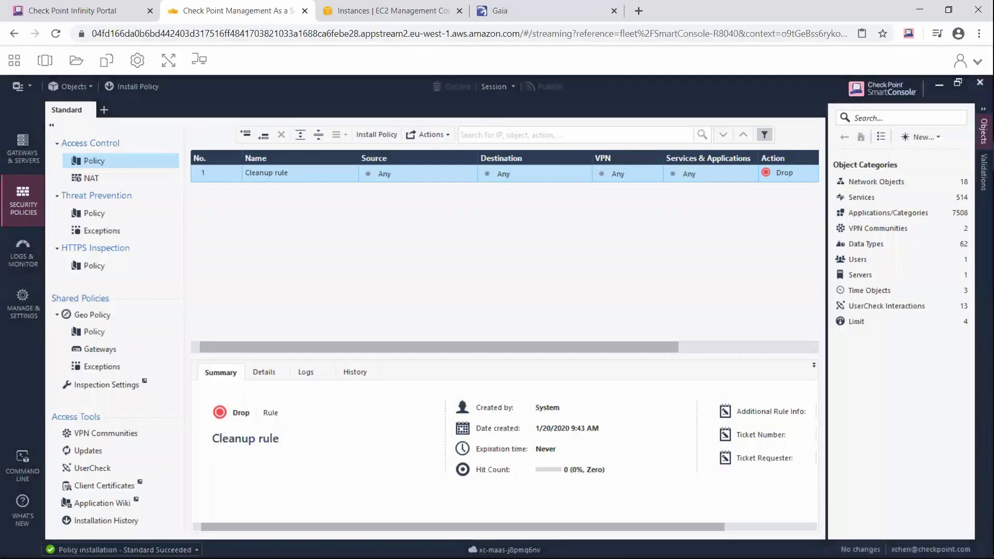
- In Logs & Monitor, enable Auto Refresh and refresh to list XC-MaaS drop logs
left_click(24, 266)
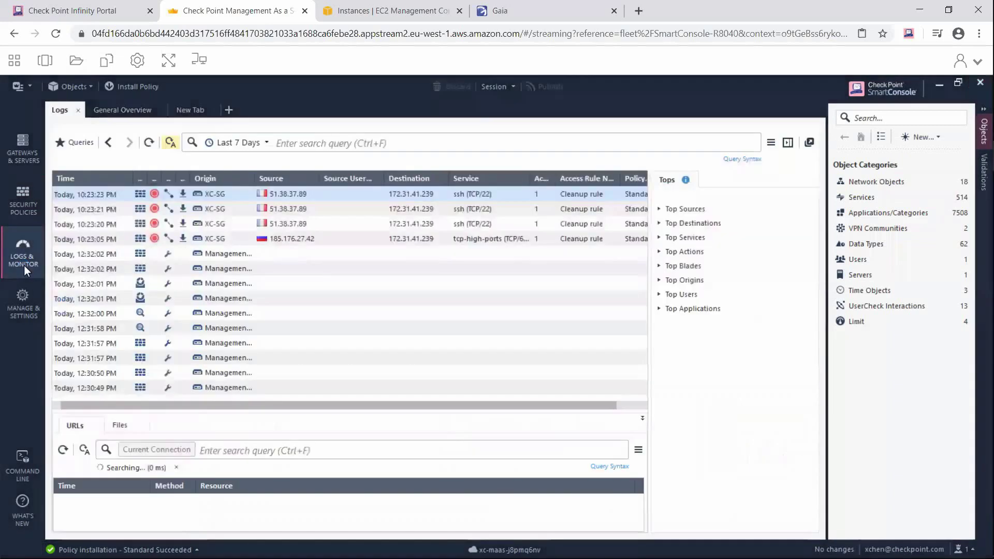
left_click(171, 143)
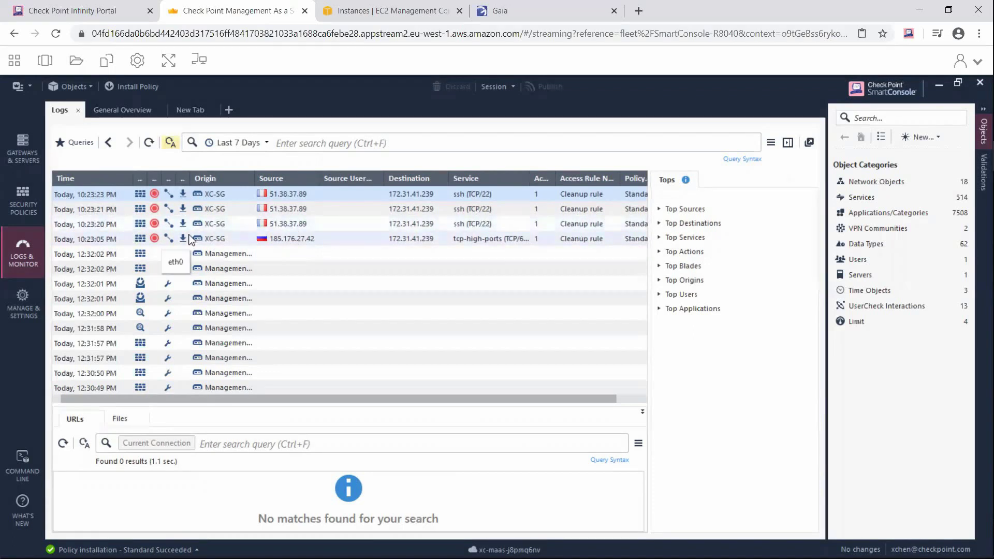
left_click(149, 143)
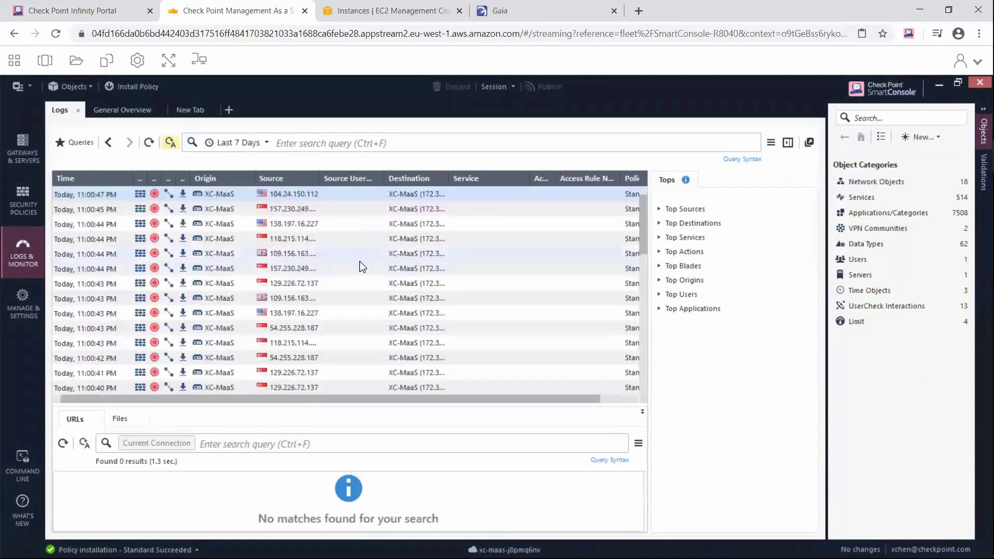
left_click(72, 11)
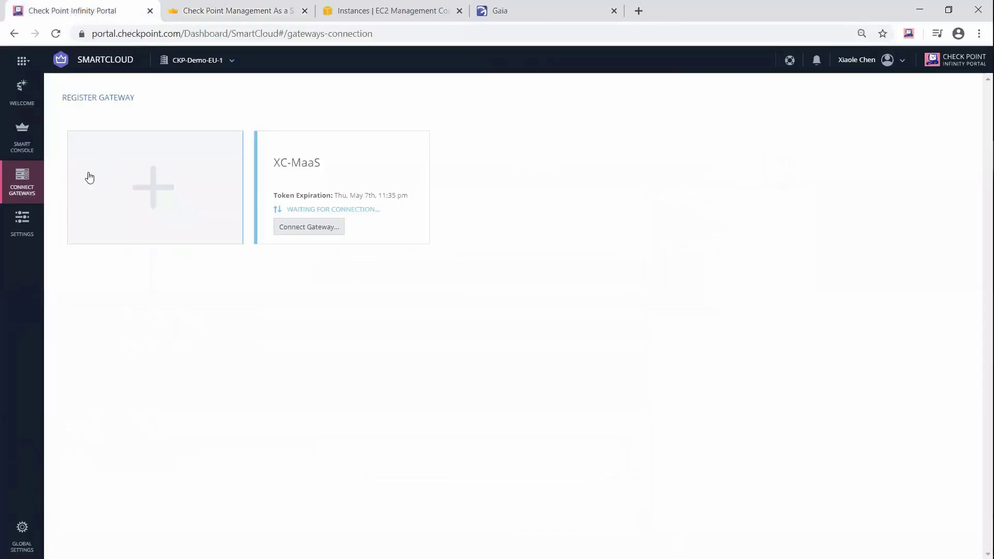